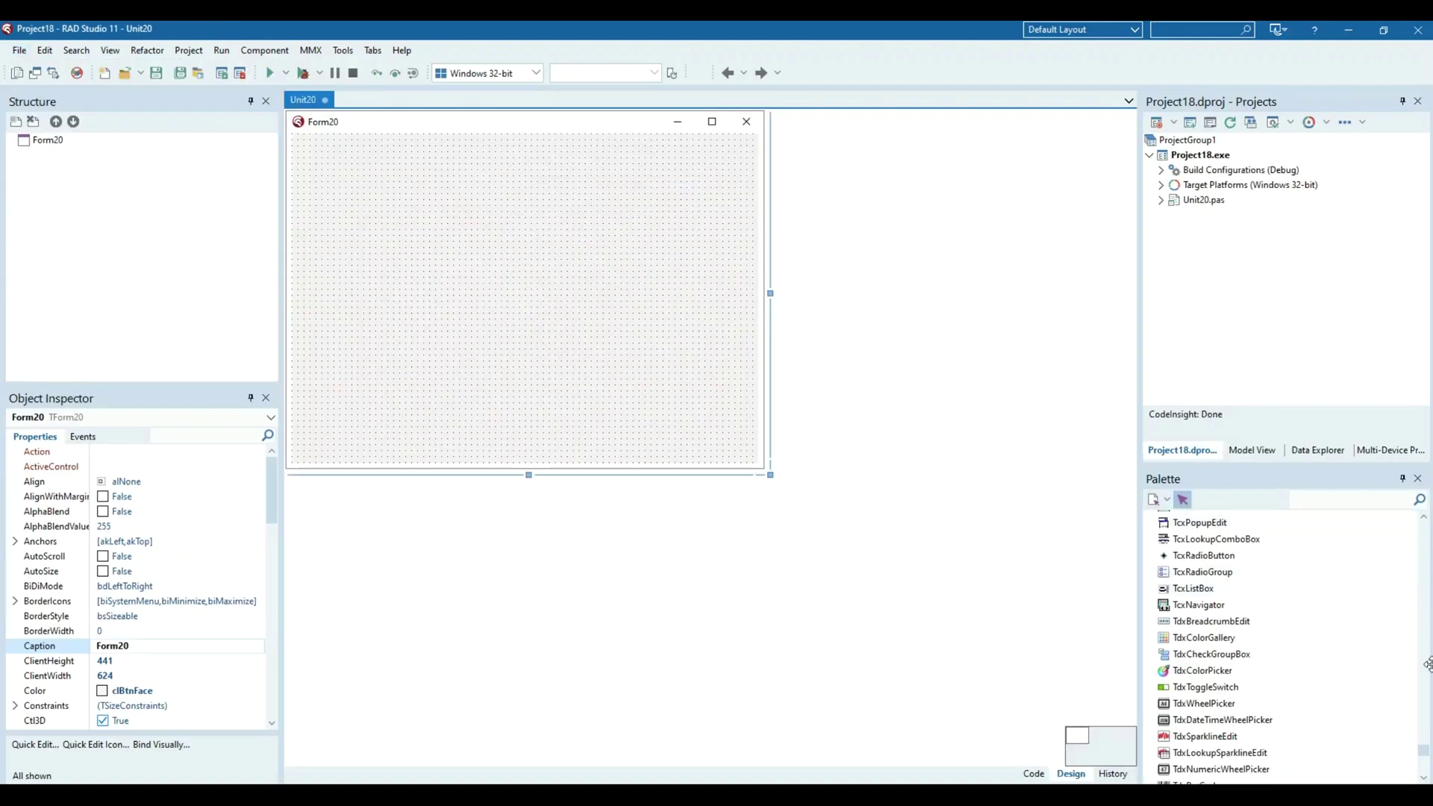
- Place two TButtons at the top of Form20, one left and one right
{"action": "left_click", "coordinate": [1426, 763]}
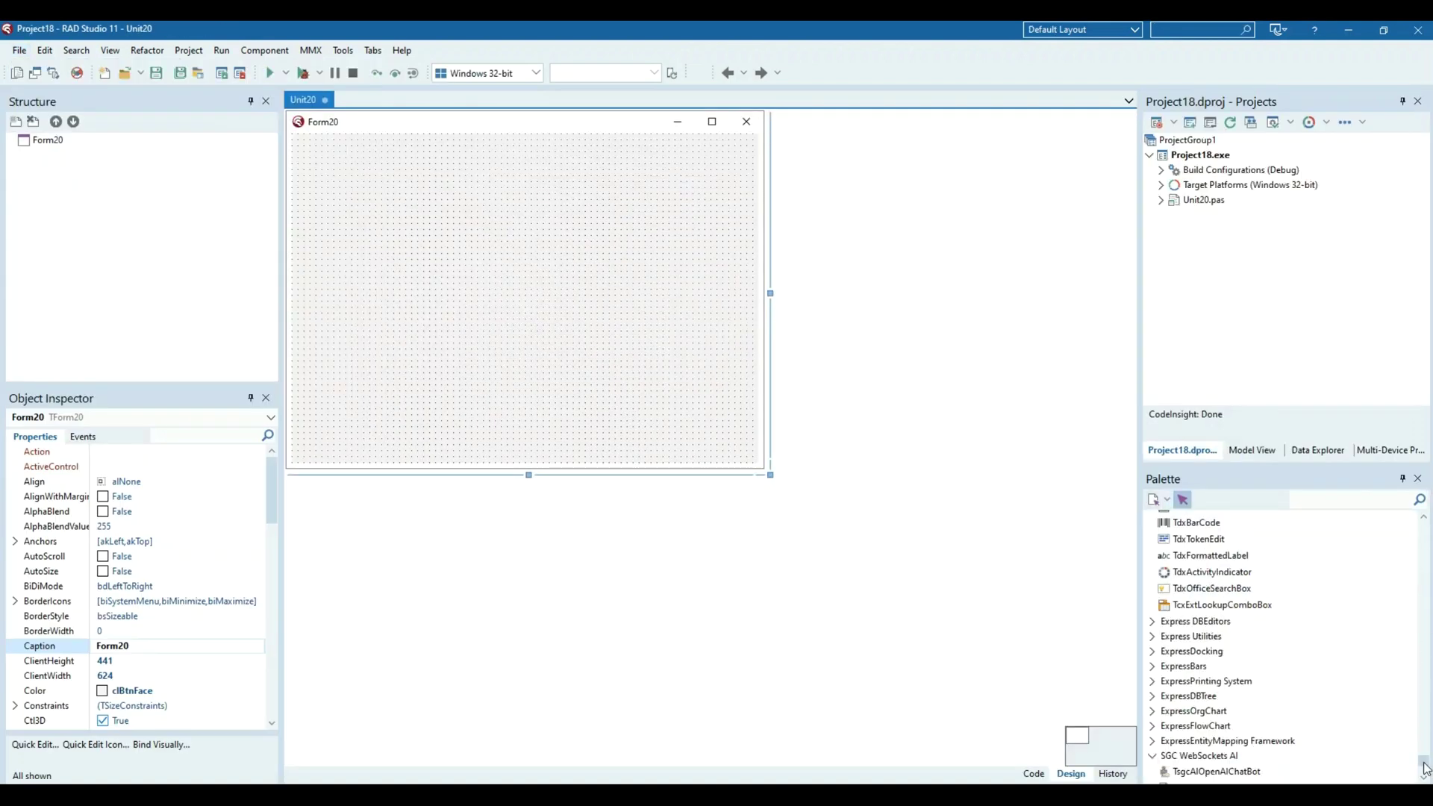
{"action": "left_click_drag", "start_coordinate": [1425, 768], "coordinate": [1389, 493]}
{"action": "left_click", "coordinate": [1216, 635]}
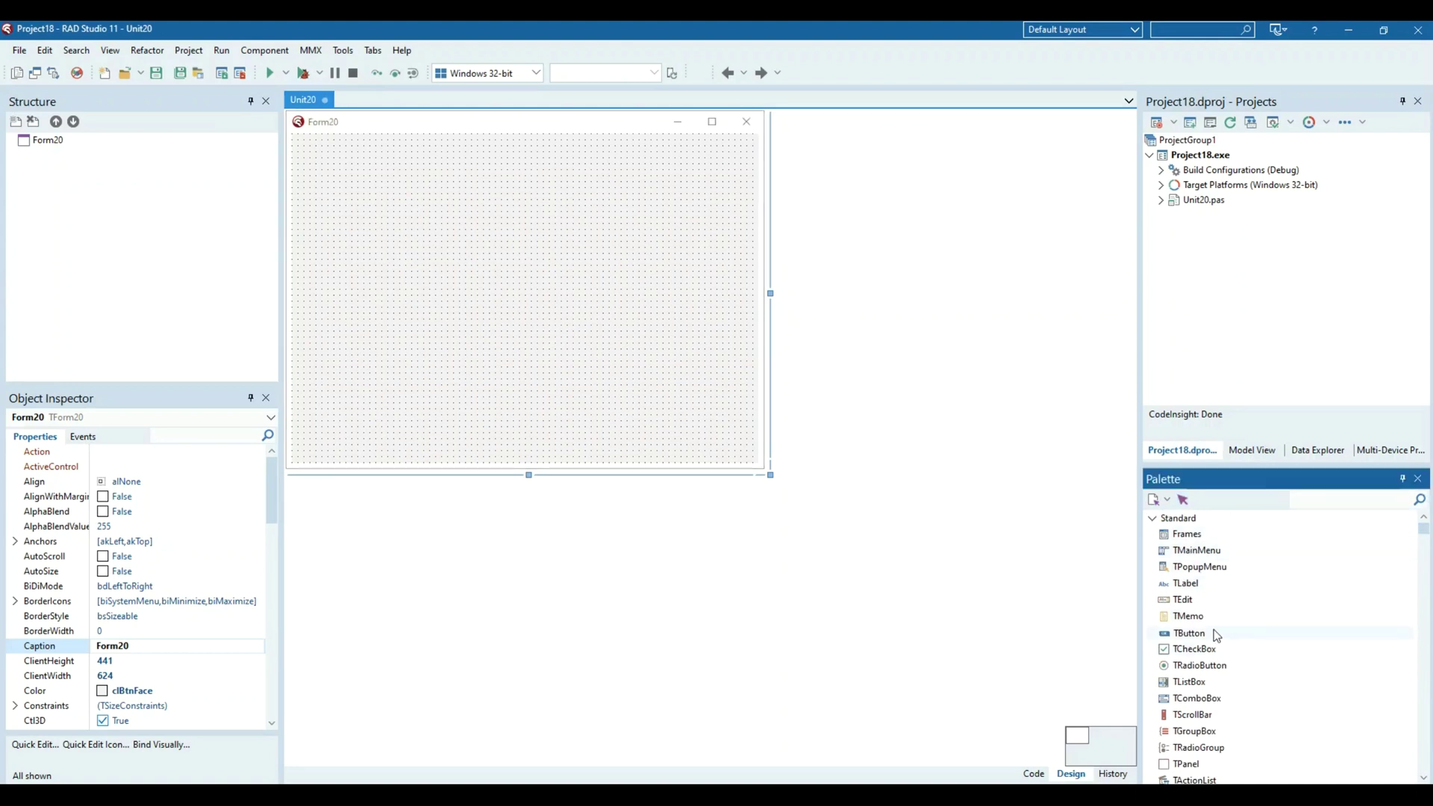
{"action": "left_click", "coordinate": [315, 153]}
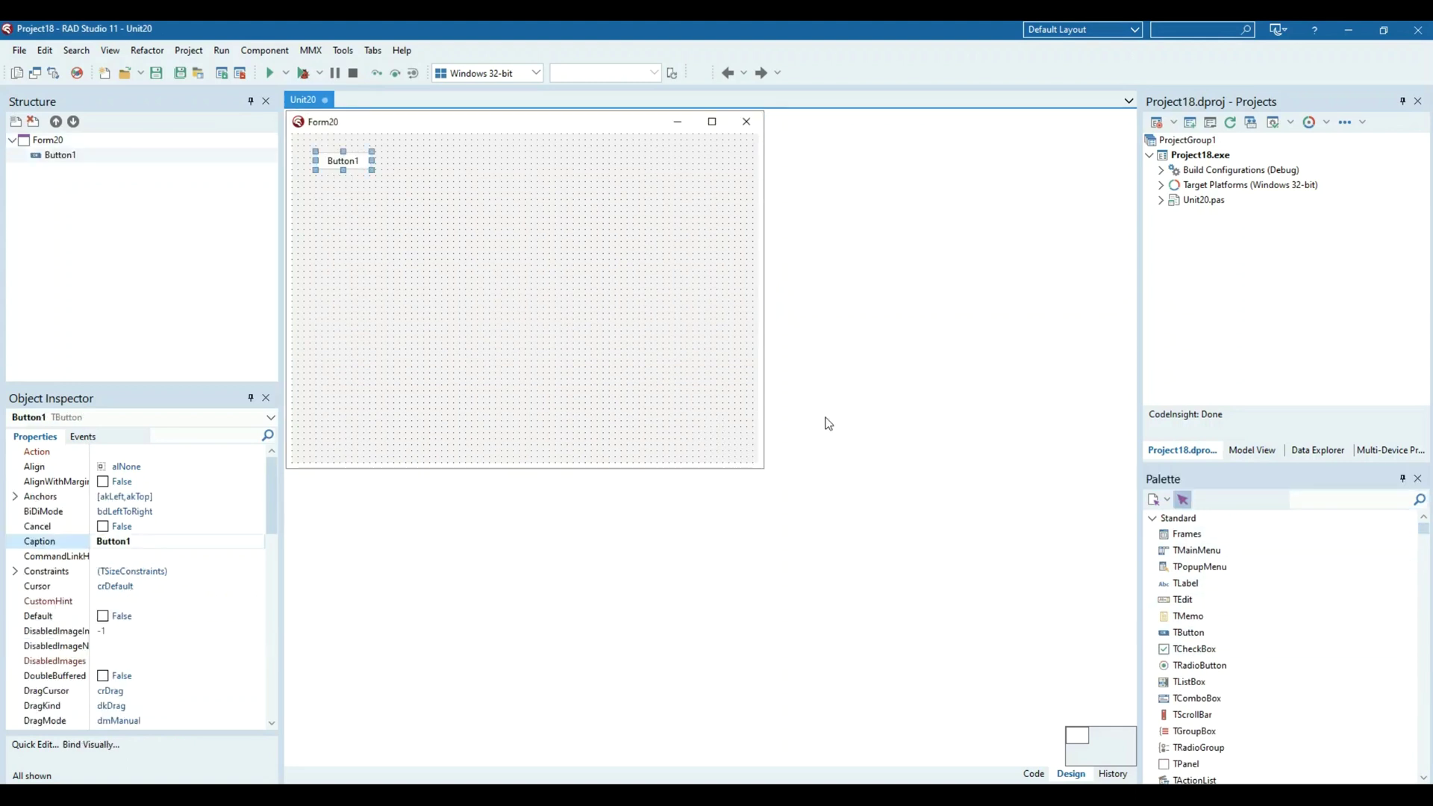
{"action": "left_click", "coordinate": [1213, 630]}
{"action": "left_click", "coordinate": [678, 158]}
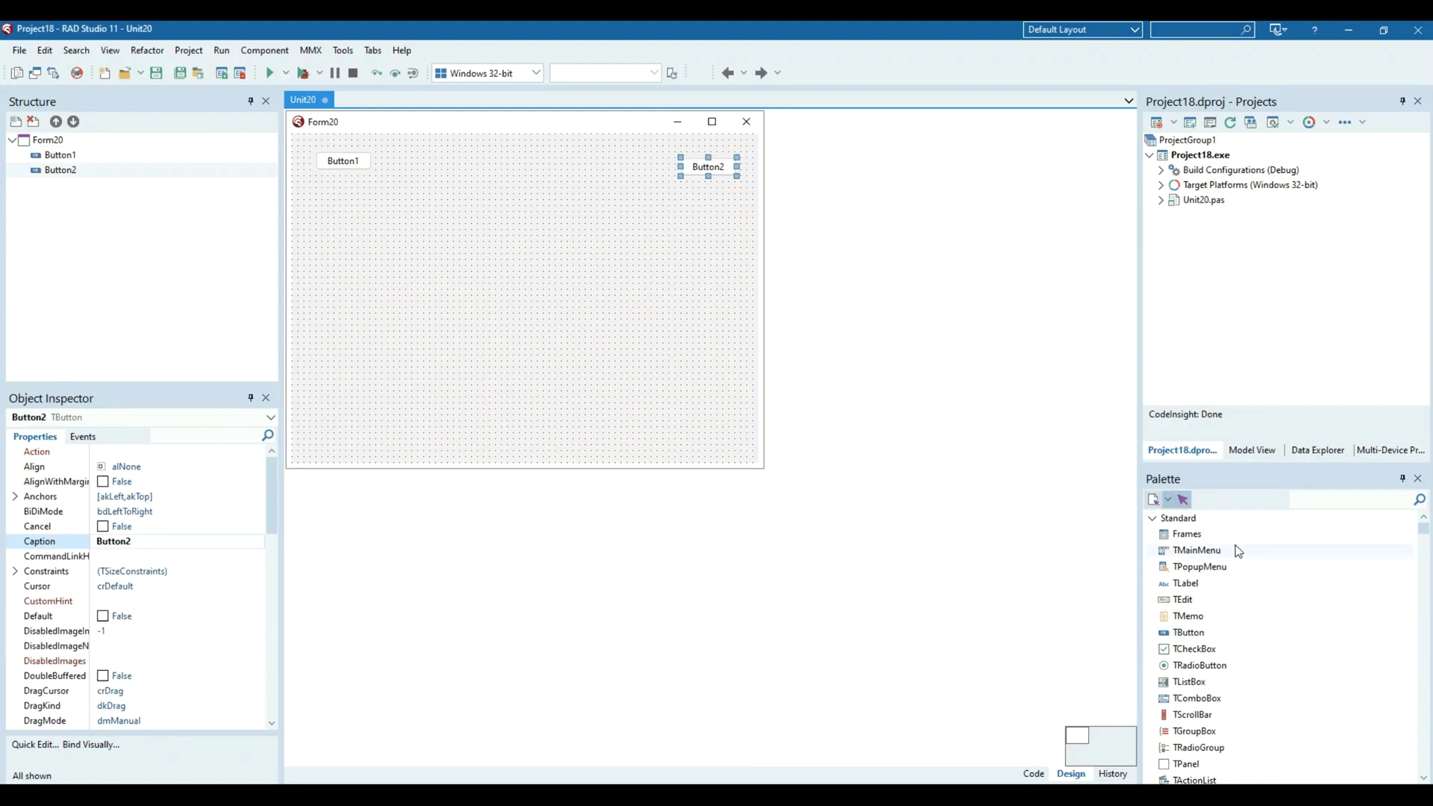
- Place a TMemo below the first button and enlarge it to fill most of the form
{"action": "left_click", "coordinate": [1203, 617]}
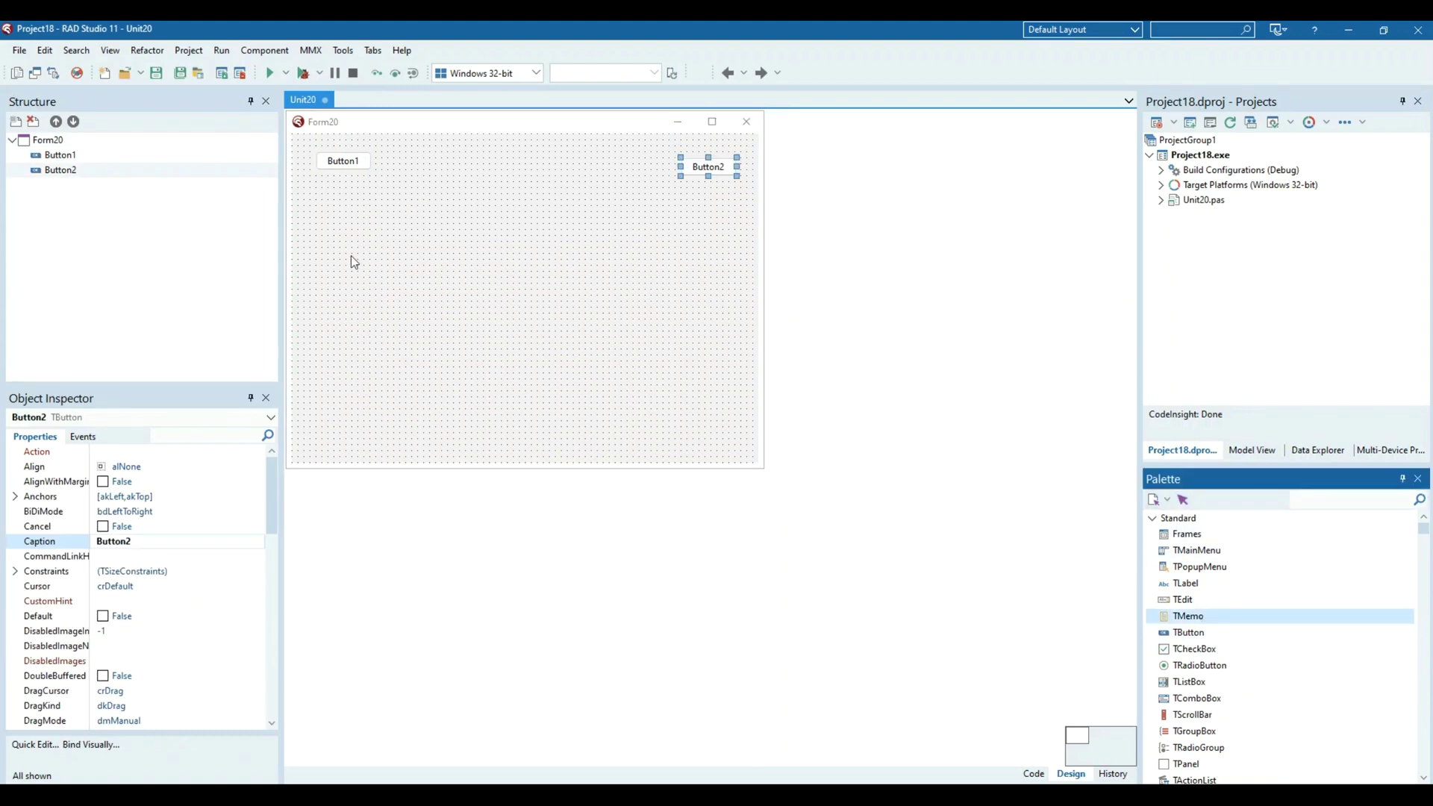
{"action": "left_click", "coordinate": [326, 183]}
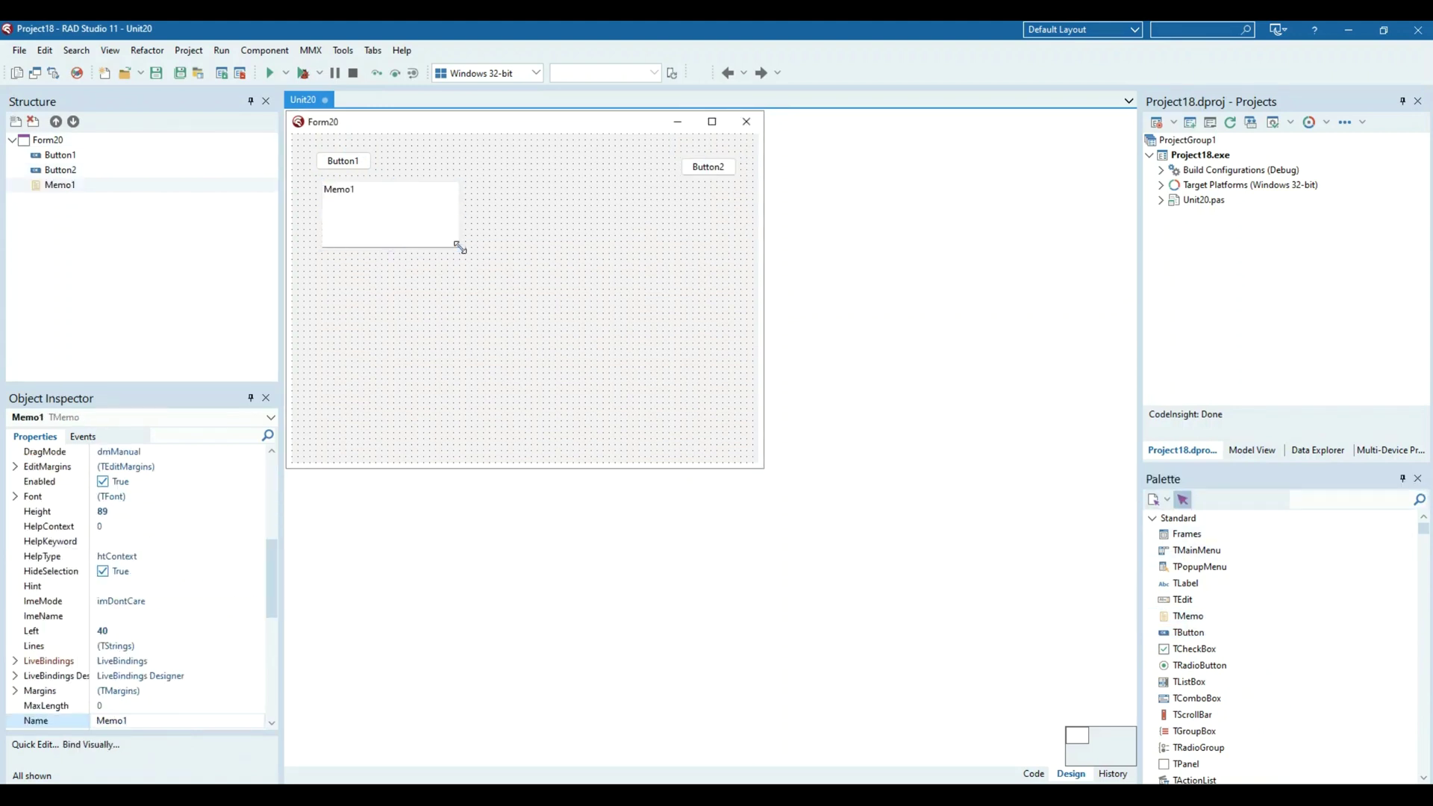
{"action": "left_click_drag", "start_coordinate": [461, 249], "coordinate": [738, 444]}
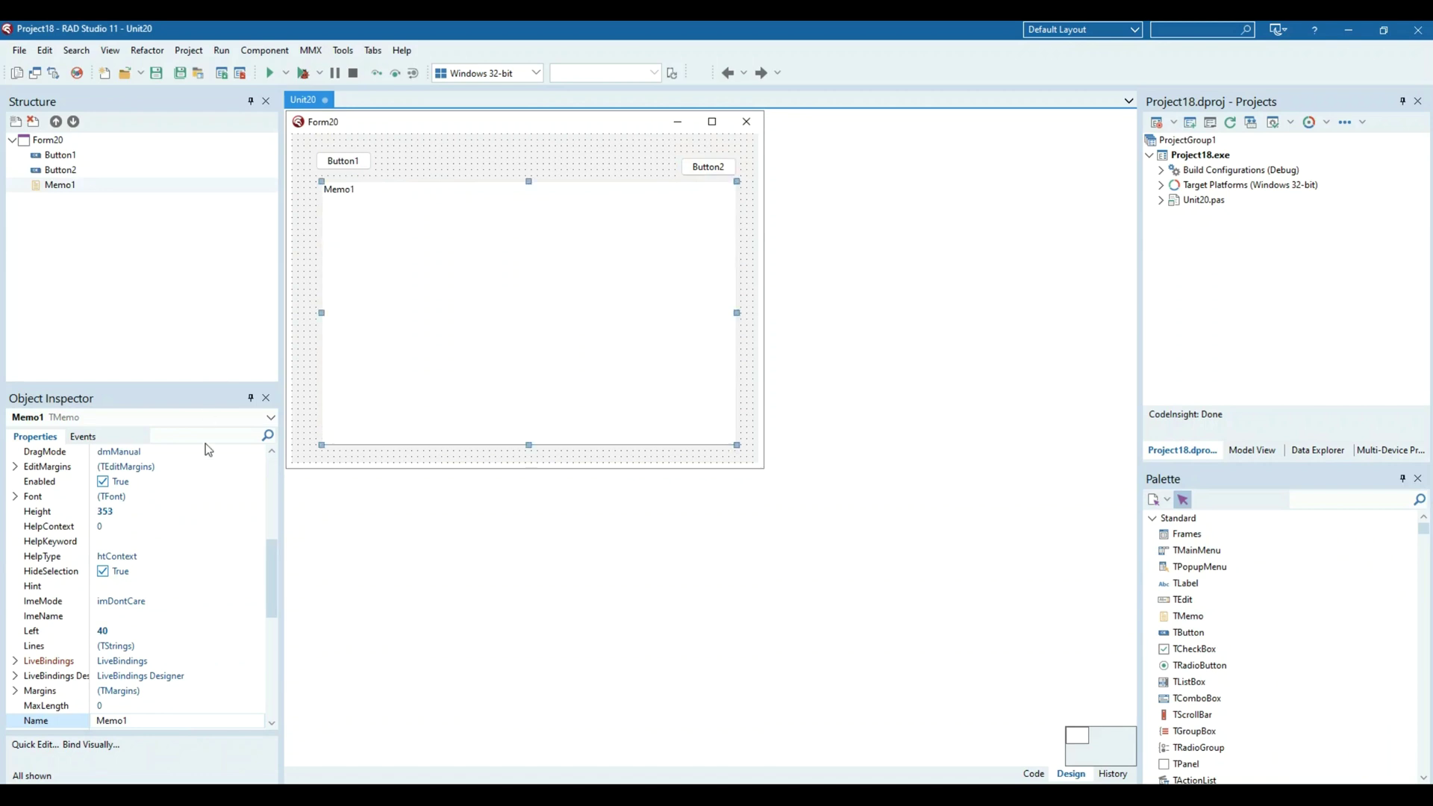
- Clear Memo1's default text in the String List Editor
{"action": "left_click", "coordinate": [249, 650]}
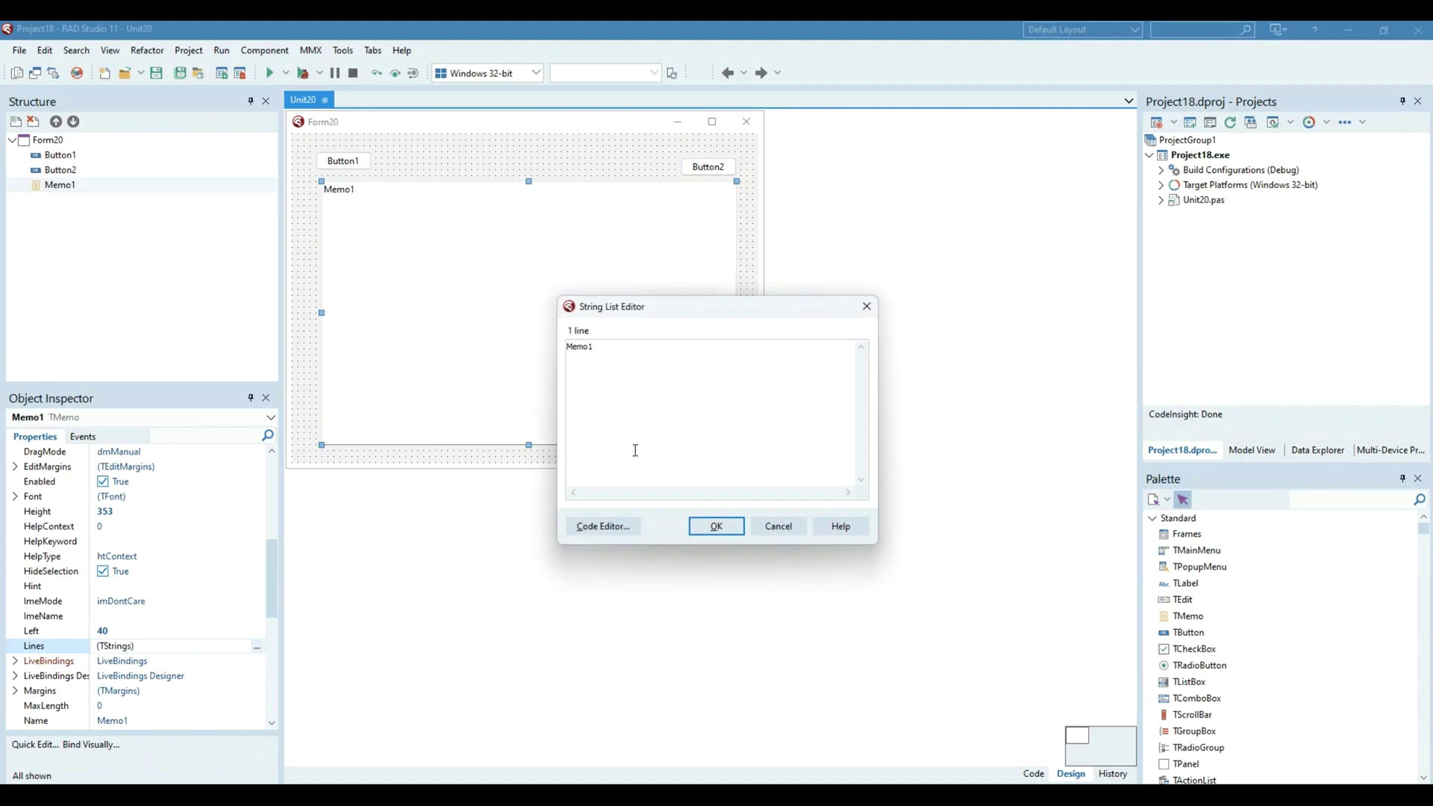
{"action": "key", "text": "BackSpace"}
{"action": "left_click", "coordinate": [715, 526]}
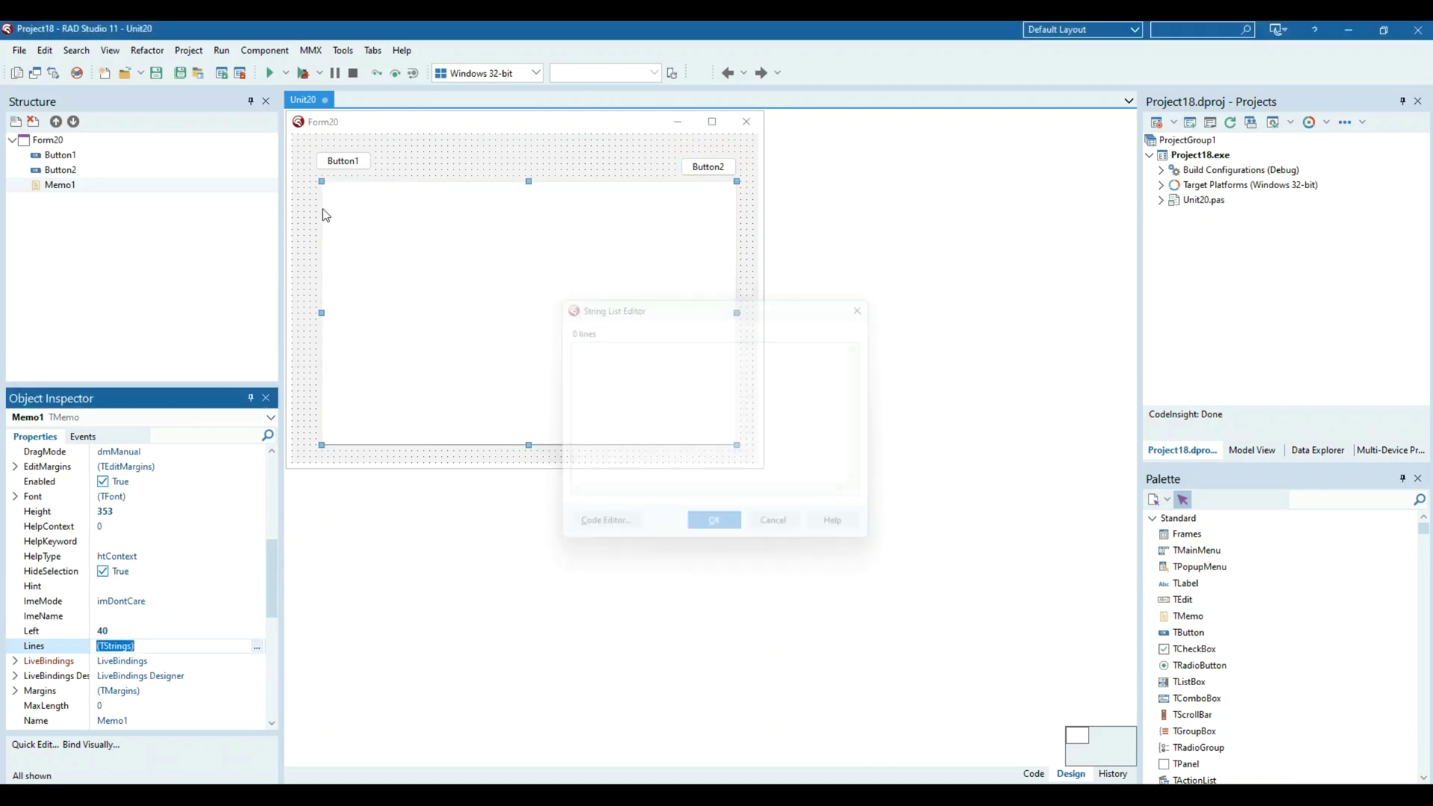
- Caption Button1 'Start' and Button2 'Stop', aligning the second button with the first
{"action": "left_click", "coordinate": [343, 162]}
{"action": "left_click", "coordinate": [146, 450]}
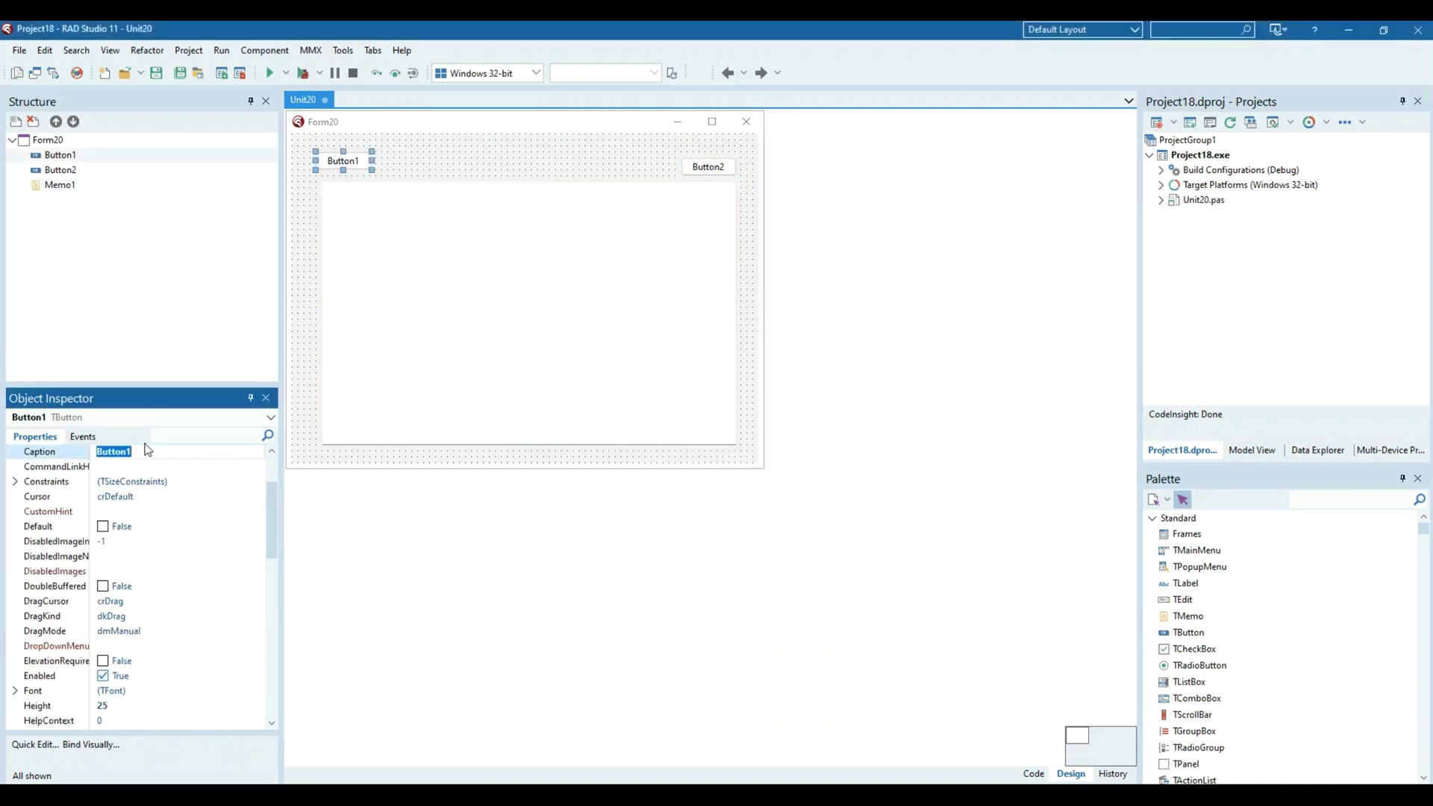
{"action": "type", "text": "Start"}
{"action": "key", "text": "Down"}
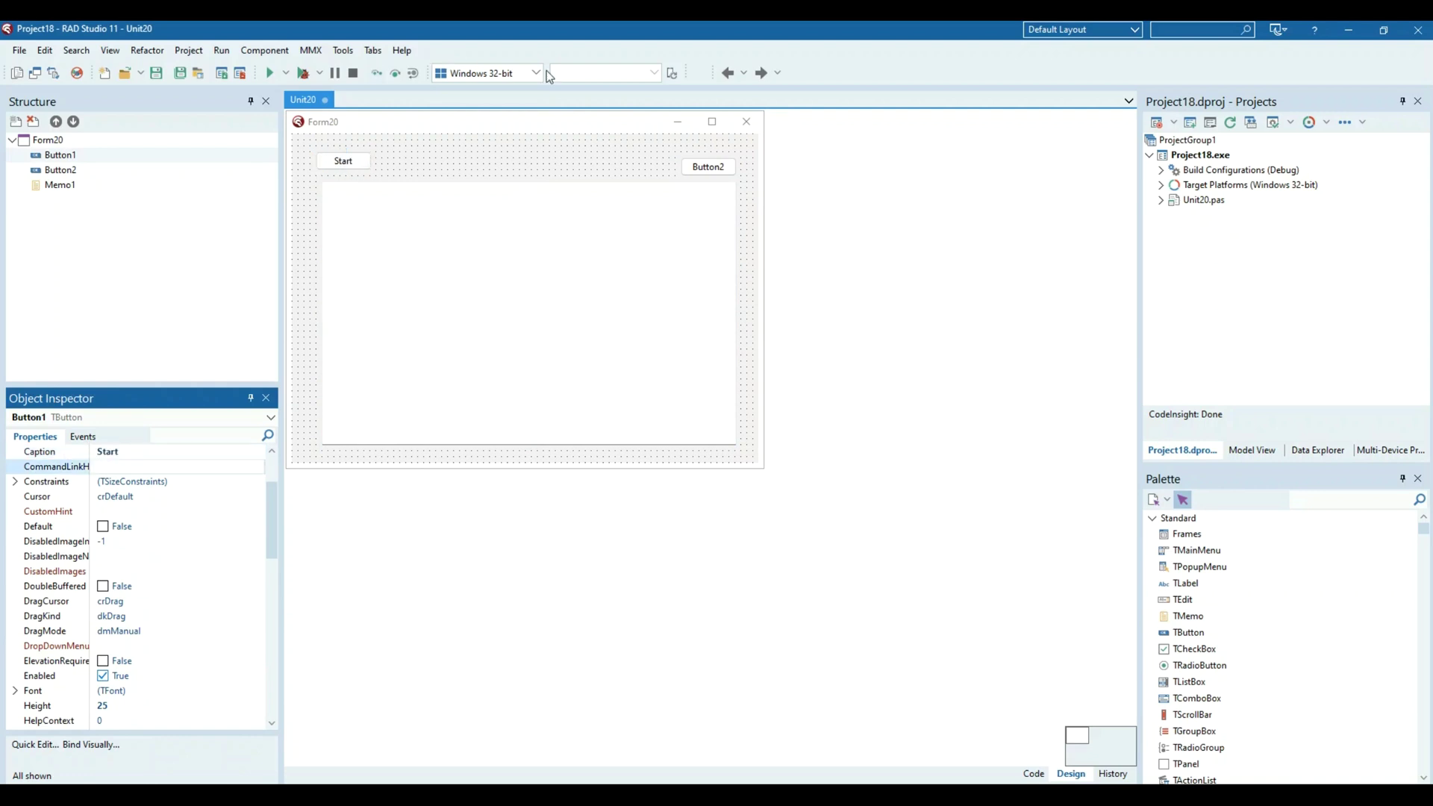
{"action": "left_click_drag", "start_coordinate": [698, 169], "coordinate": [697, 163]}
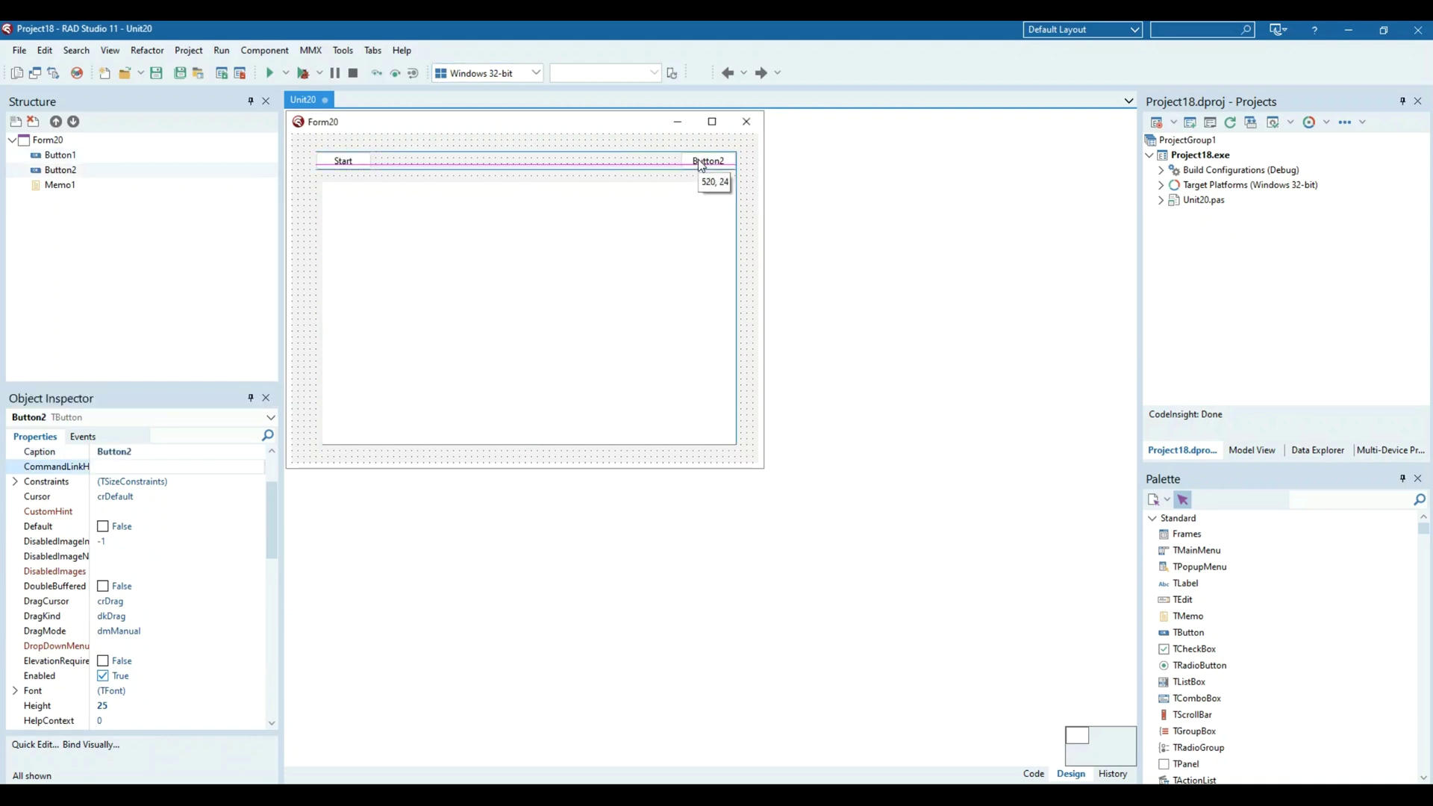
{"action": "left_click", "coordinate": [144, 455]}
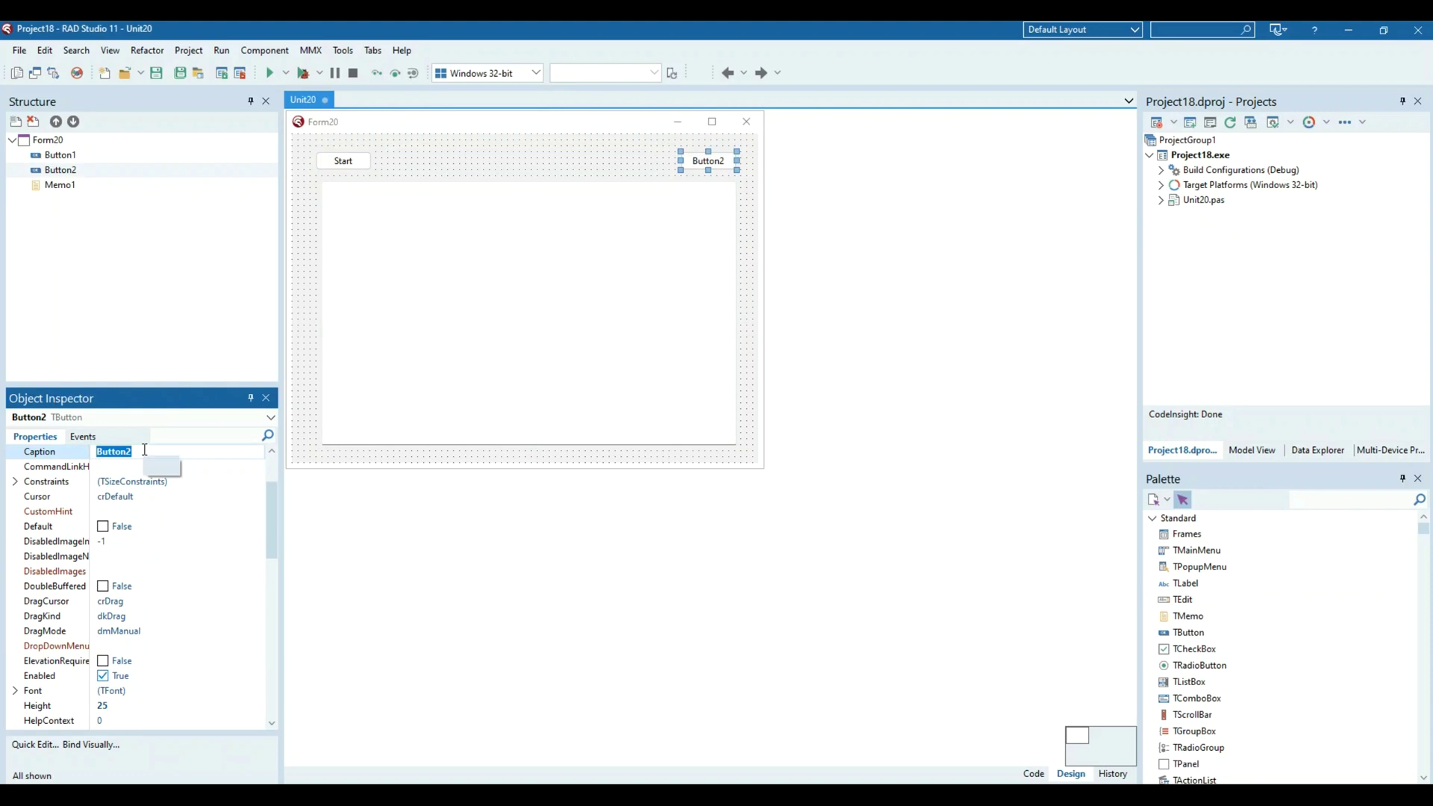
{"action": "type", "text": "Stop"}
{"action": "key", "text": "Down"}
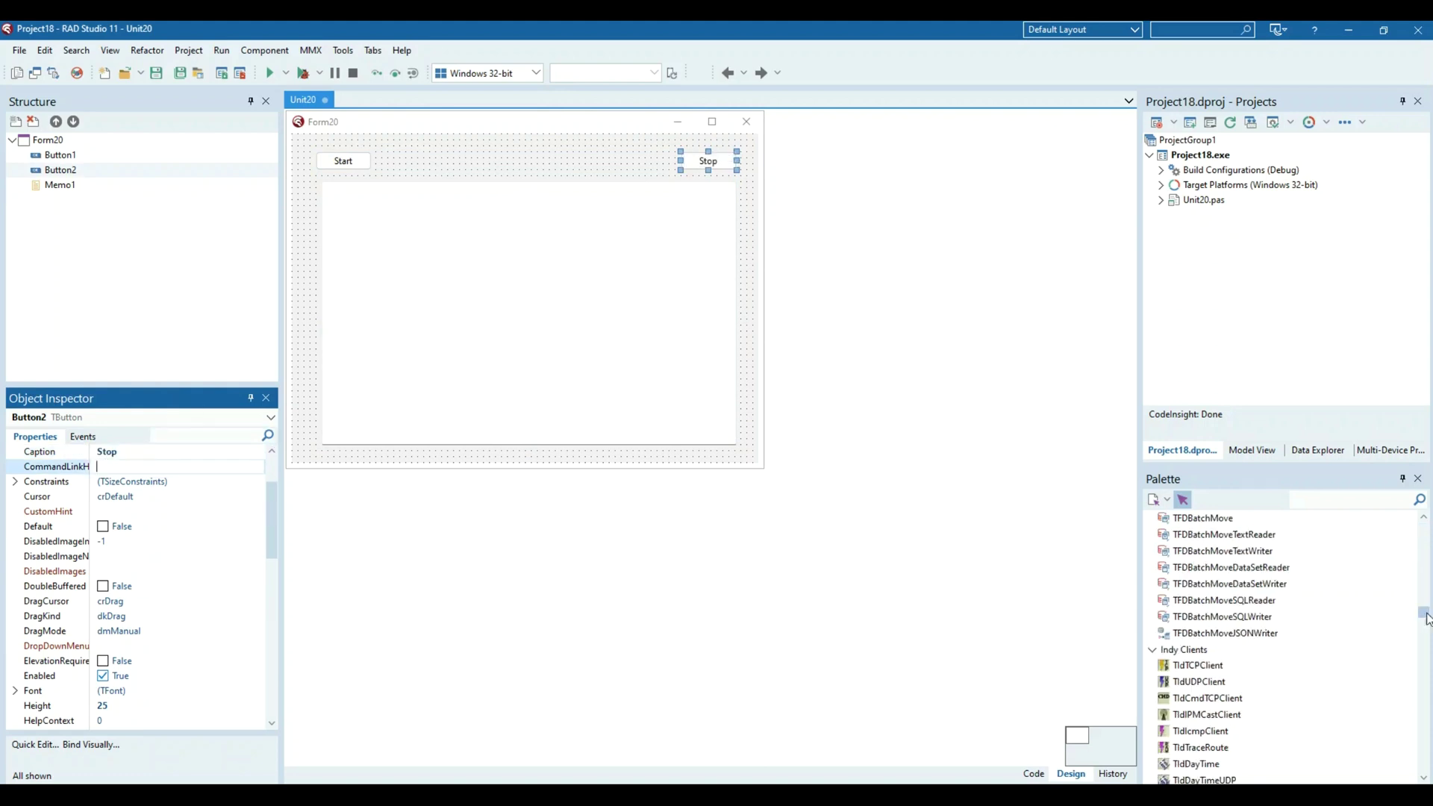
- Add TsgcAIOpenAIChatBot, TsgcAudioRecorderMCI and TsgcTextToSpeechSystem to the form and spread them apart
{"action": "left_click_drag", "start_coordinate": [1423, 534], "coordinate": [1424, 765]}
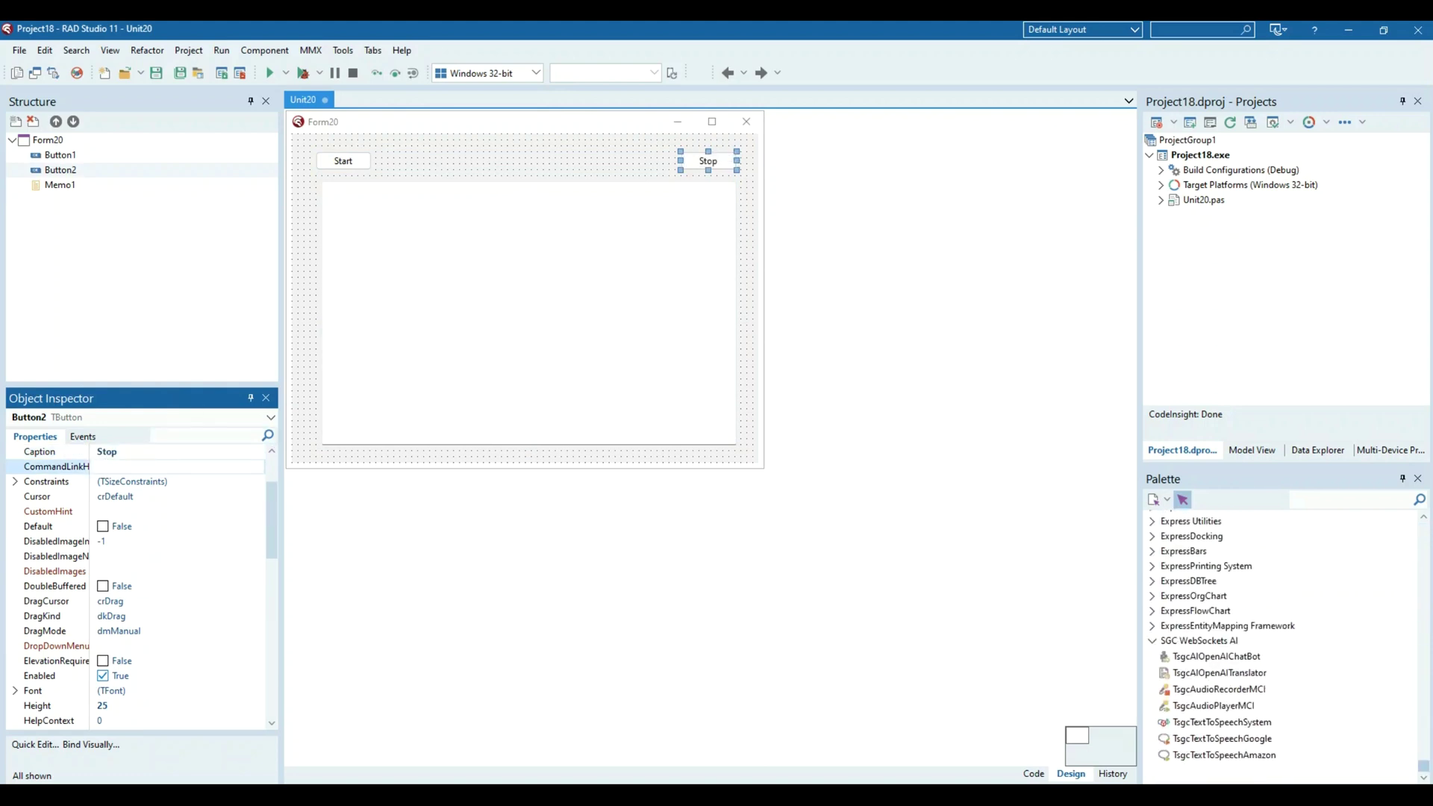
{"action": "double_click", "coordinate": [1212, 657]}
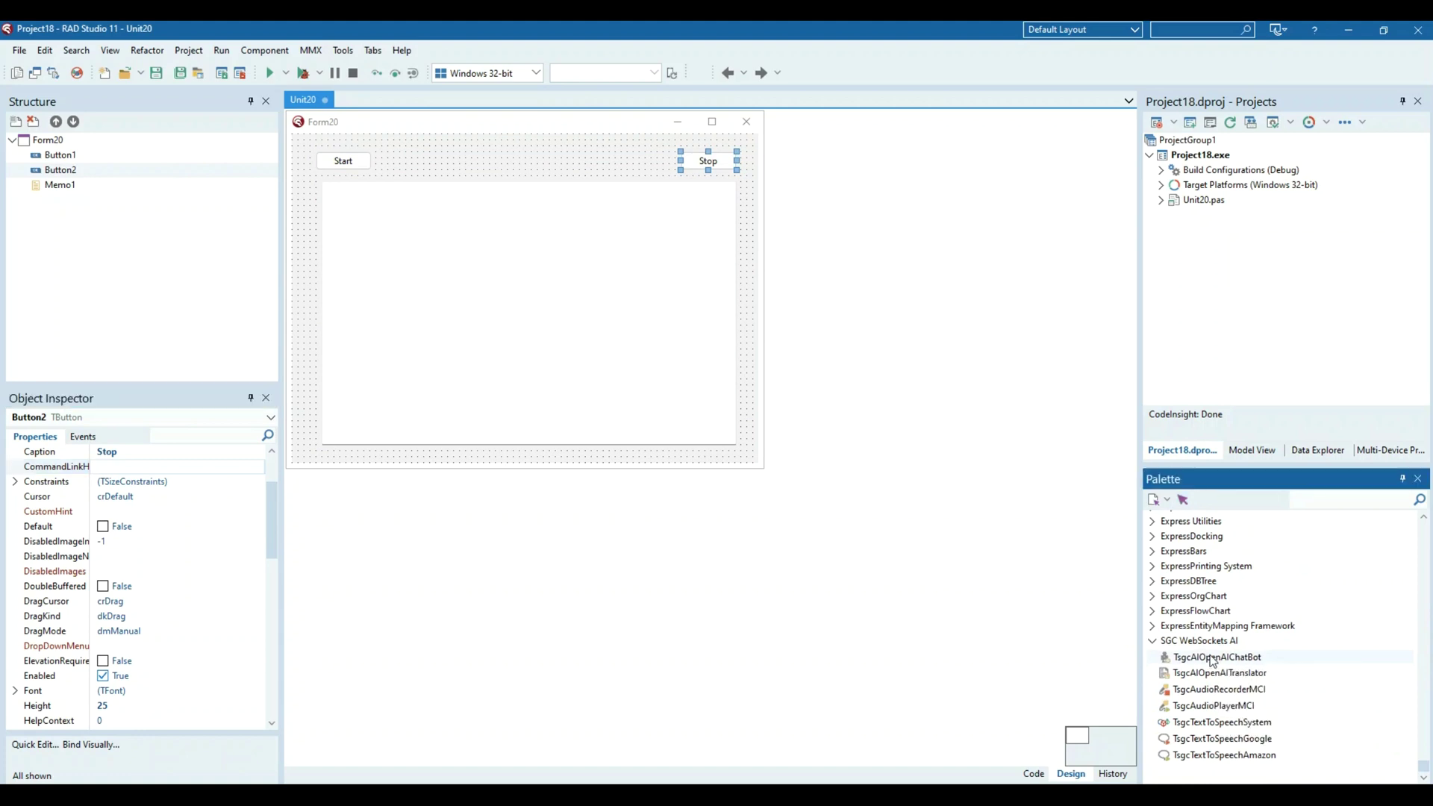
{"action": "double_click", "coordinate": [1259, 689]}
{"action": "double_click", "coordinate": [1264, 722]}
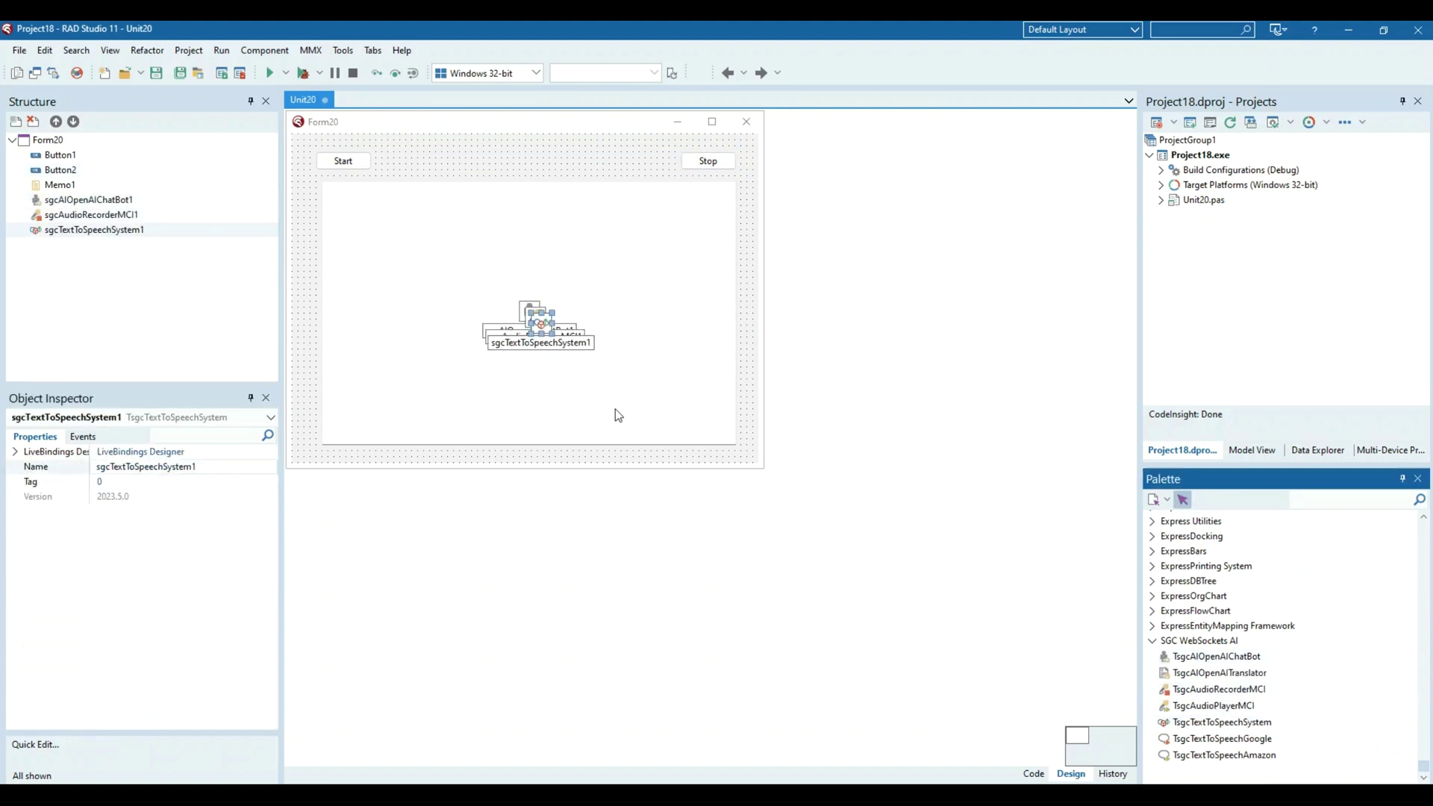
{"action": "left_click_drag", "start_coordinate": [544, 331], "coordinate": [647, 361]}
{"action": "mouse_move", "coordinate": [547, 314]}
{"action": "left_mouse_down"}
{"action": "mouse_move", "coordinate": [609, 302]}
{"action": "mouse_move", "coordinate": [448, 314]}
{"action": "left_mouse_up"}
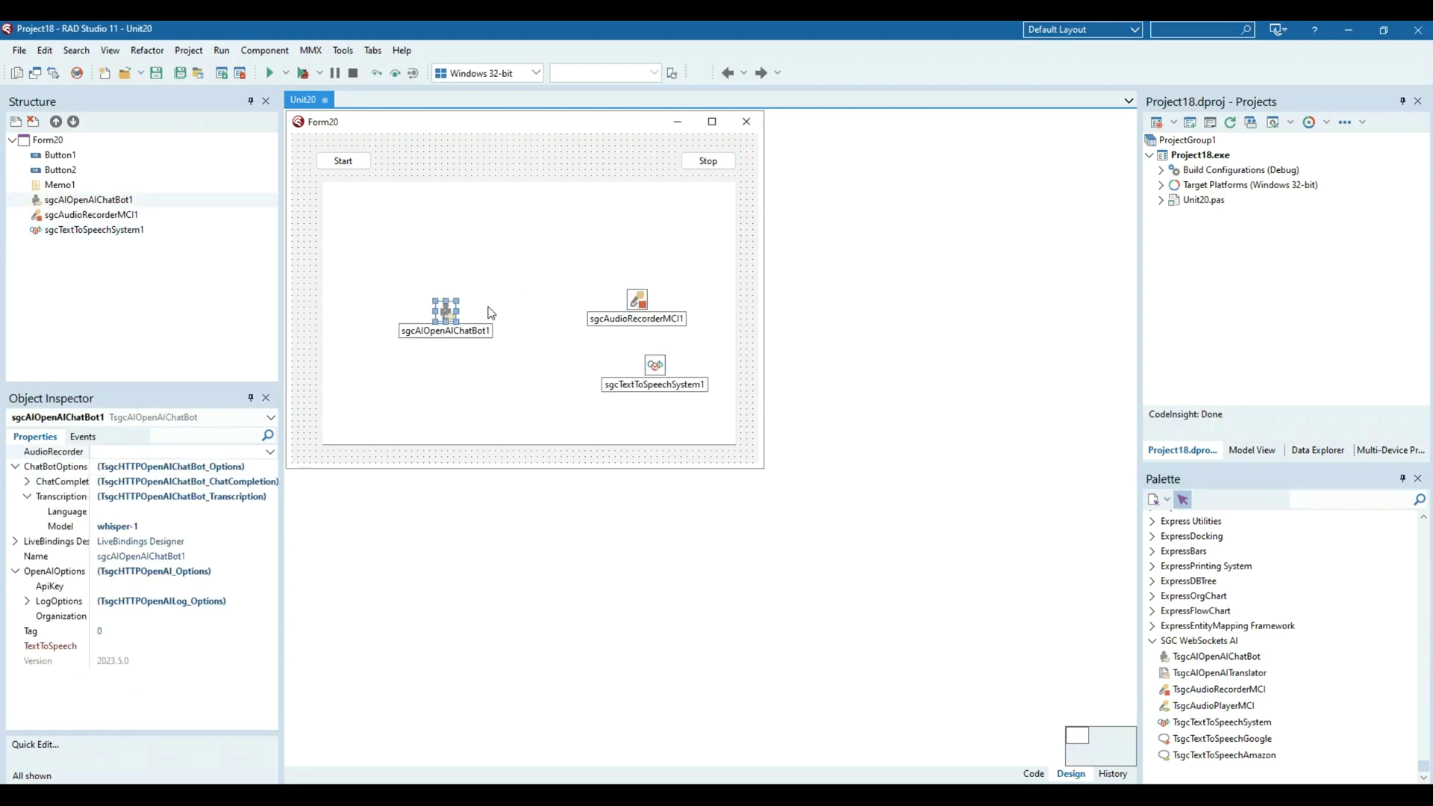
- Name the chatbot ChatBot and set its AudioRecorder to sgcAudioRecorderMCI1
{"action": "left_click", "coordinate": [149, 556]}
{"action": "type", "text": "ChatBot"}
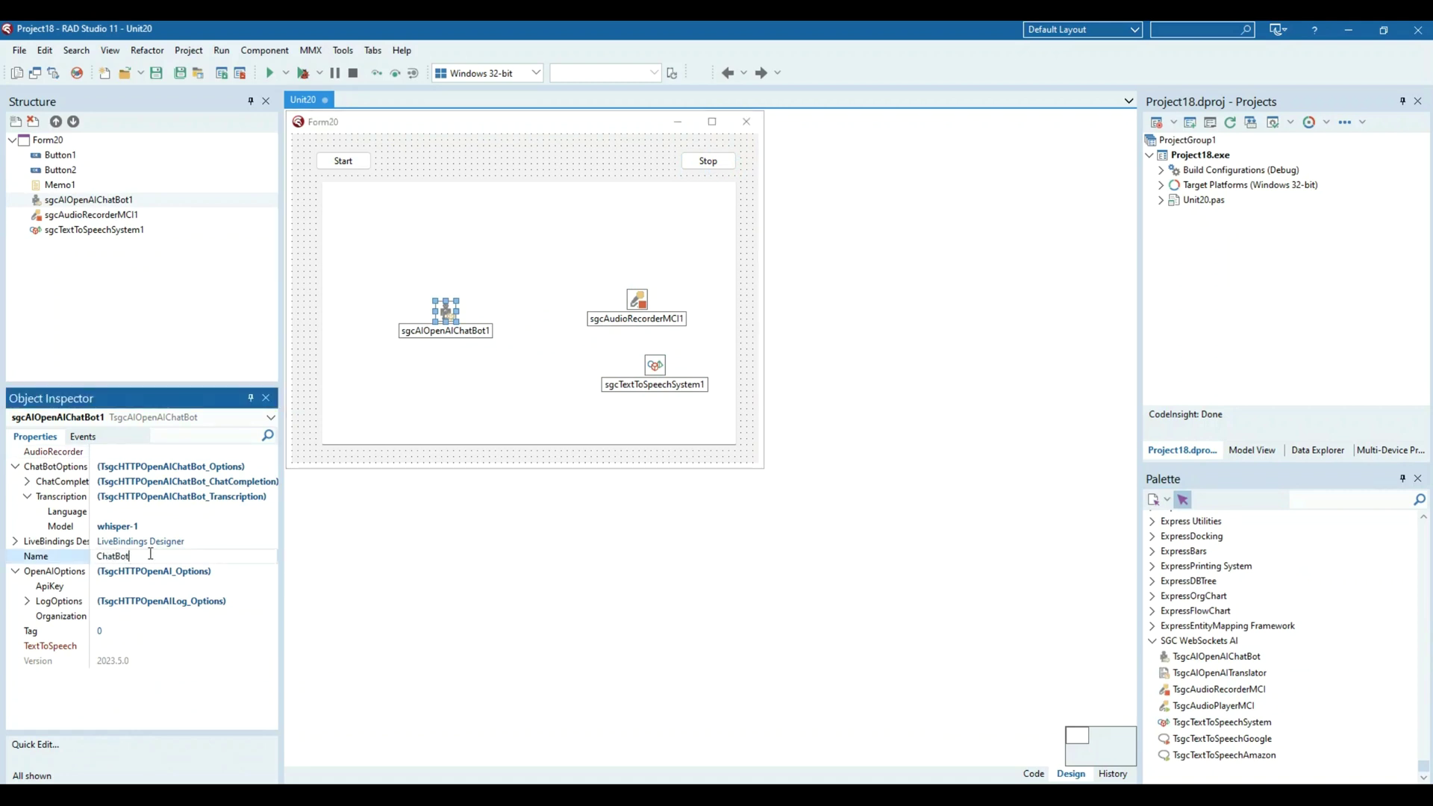
{"action": "key", "text": "Up"}
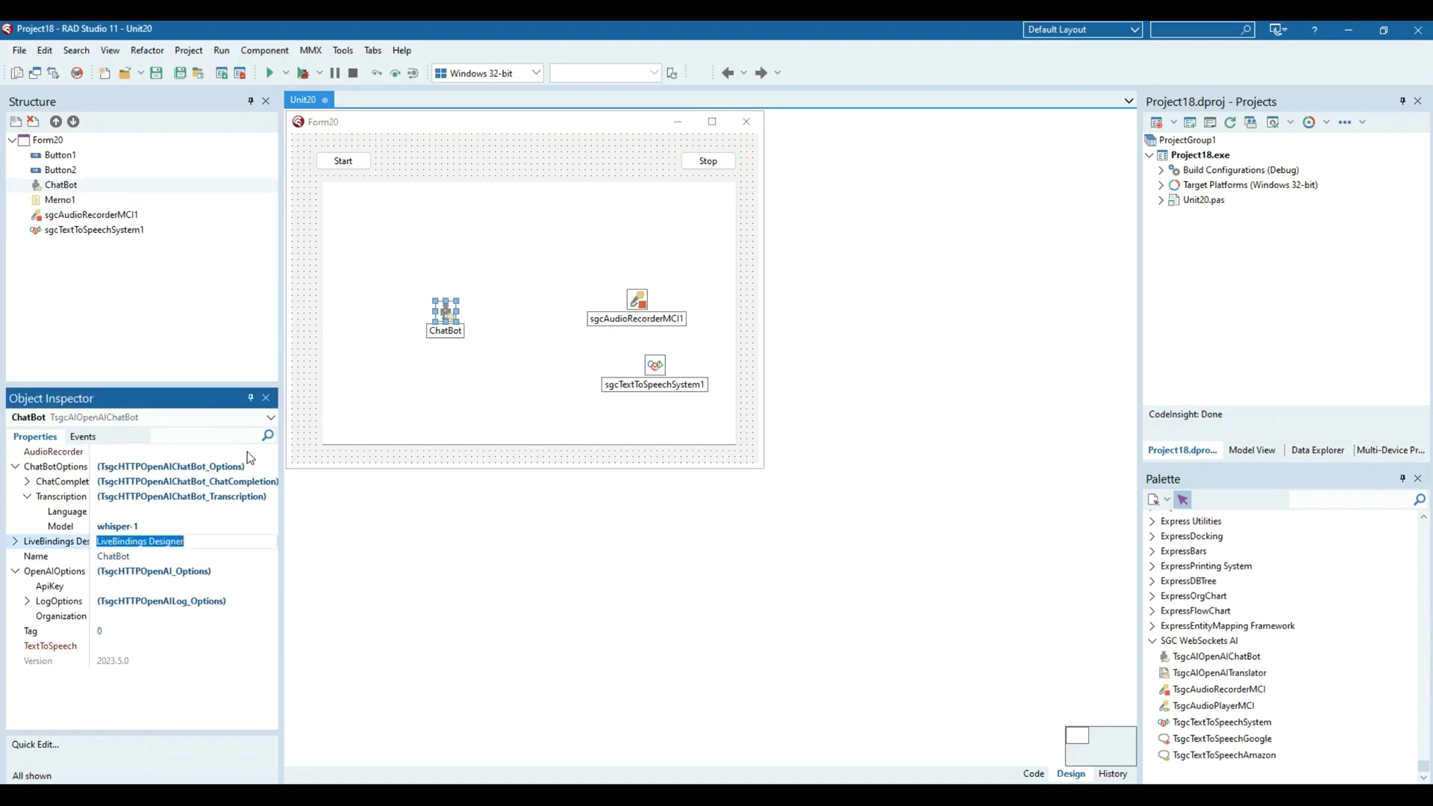
{"action": "left_click", "coordinate": [247, 452]}
{"action": "left_click", "coordinate": [240, 465]}
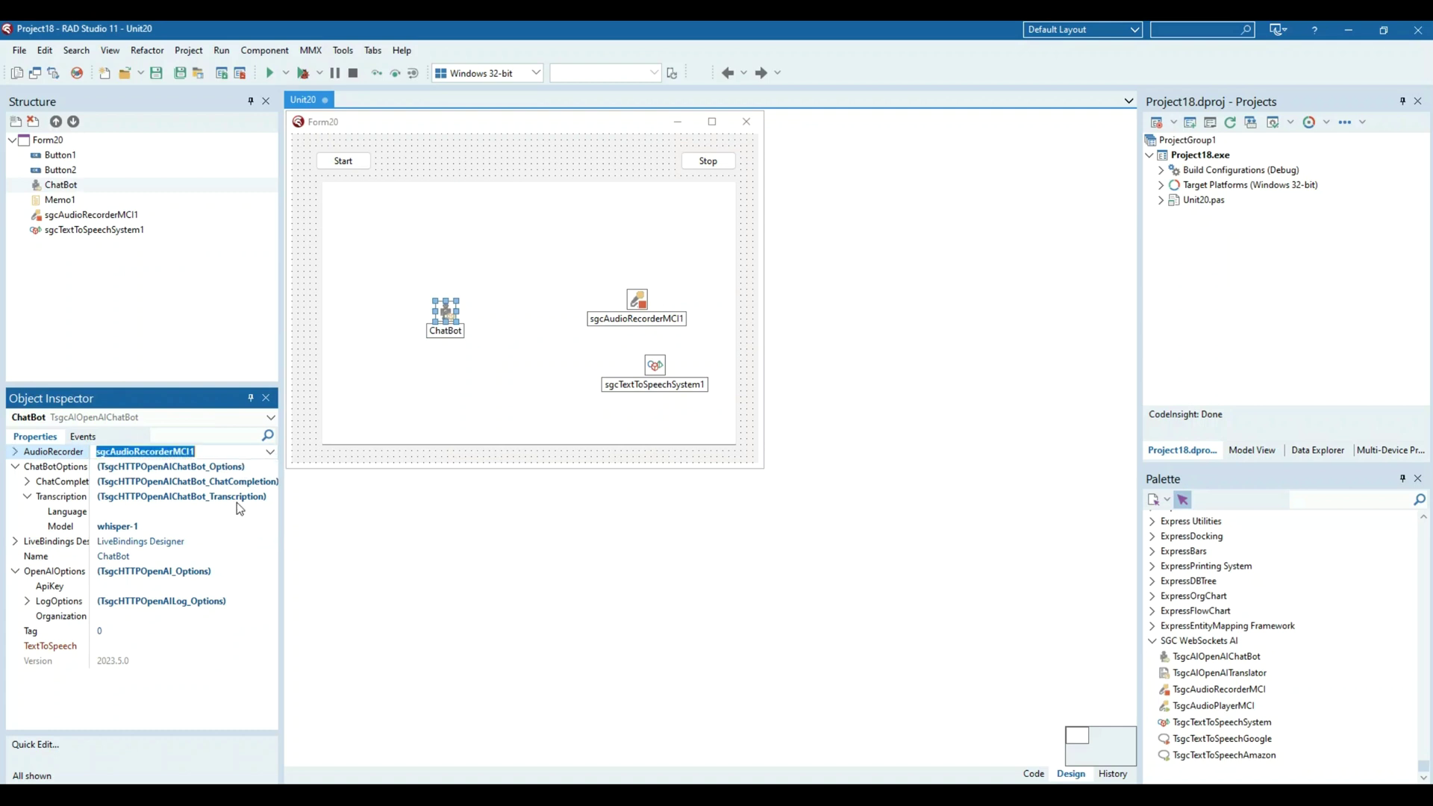
- Set ChatBot's TextToSpeech to sgcTextToSpeechSystem1
{"action": "left_click", "coordinate": [217, 645]}
{"action": "left_click", "coordinate": [271, 647]}
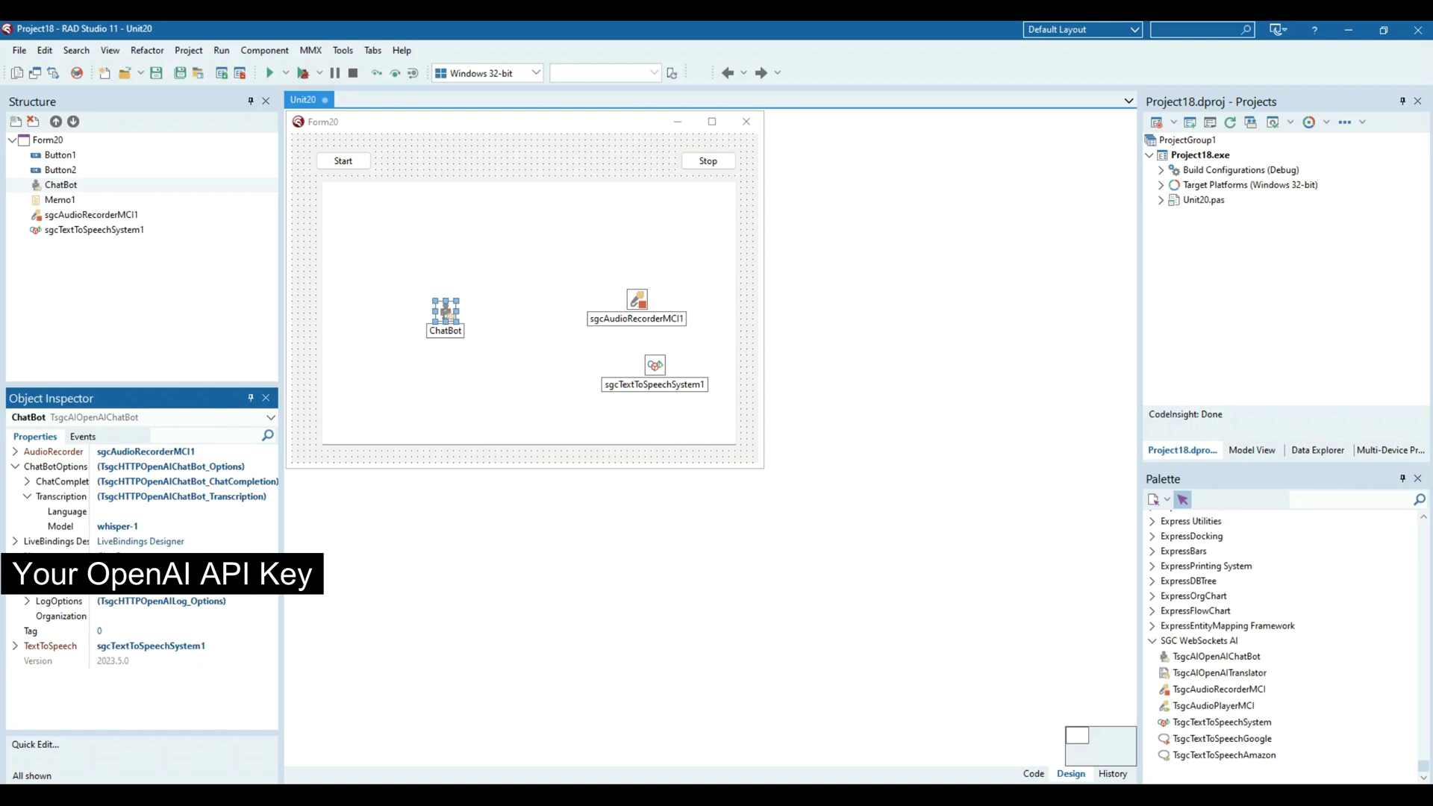
{"action": "left_click", "coordinate": [78, 526]}
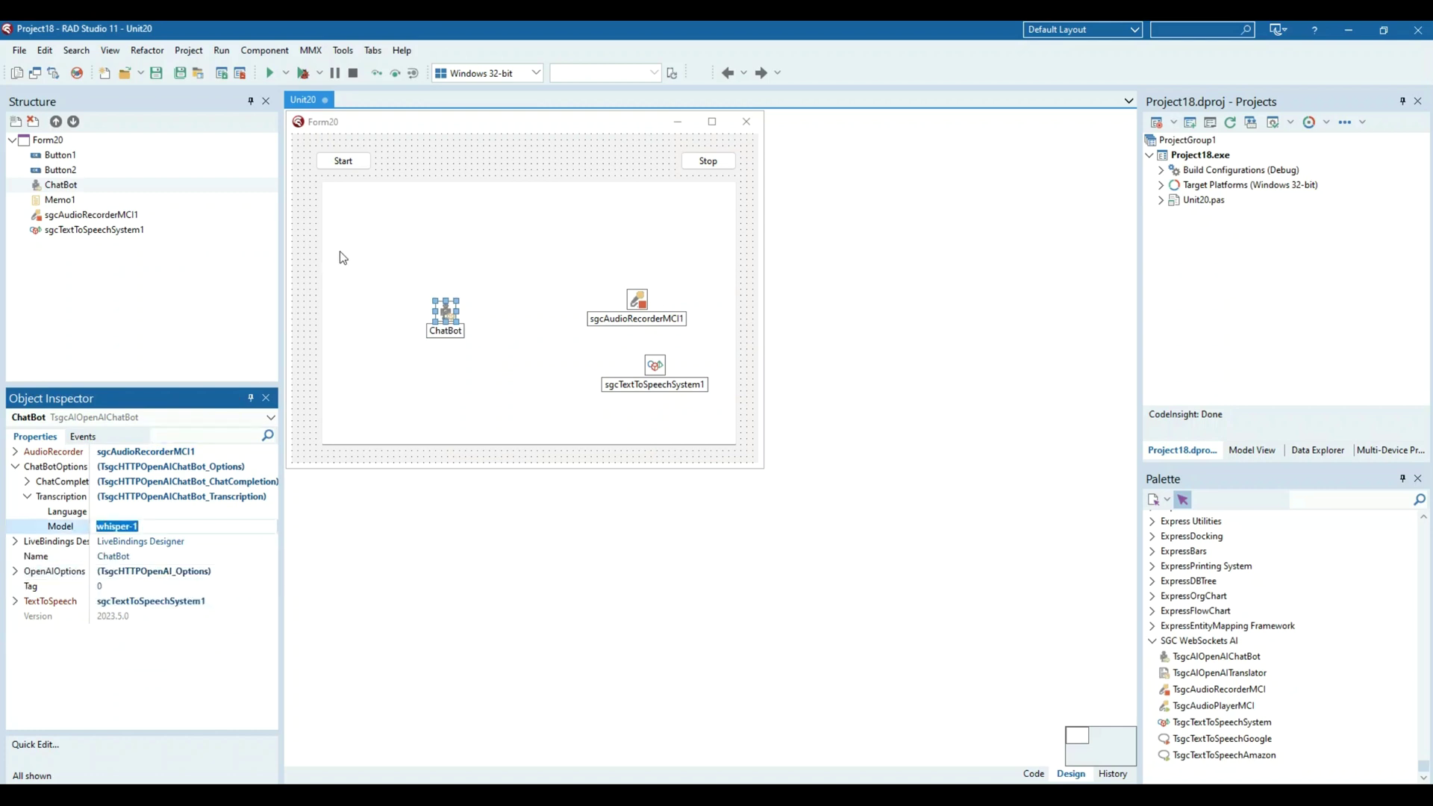
- Create ChatBot's OnAudioStart handler adding '#audio start' to Memo1
{"action": "left_click", "coordinate": [92, 436]}
{"action": "double_click", "coordinate": [118, 467]}
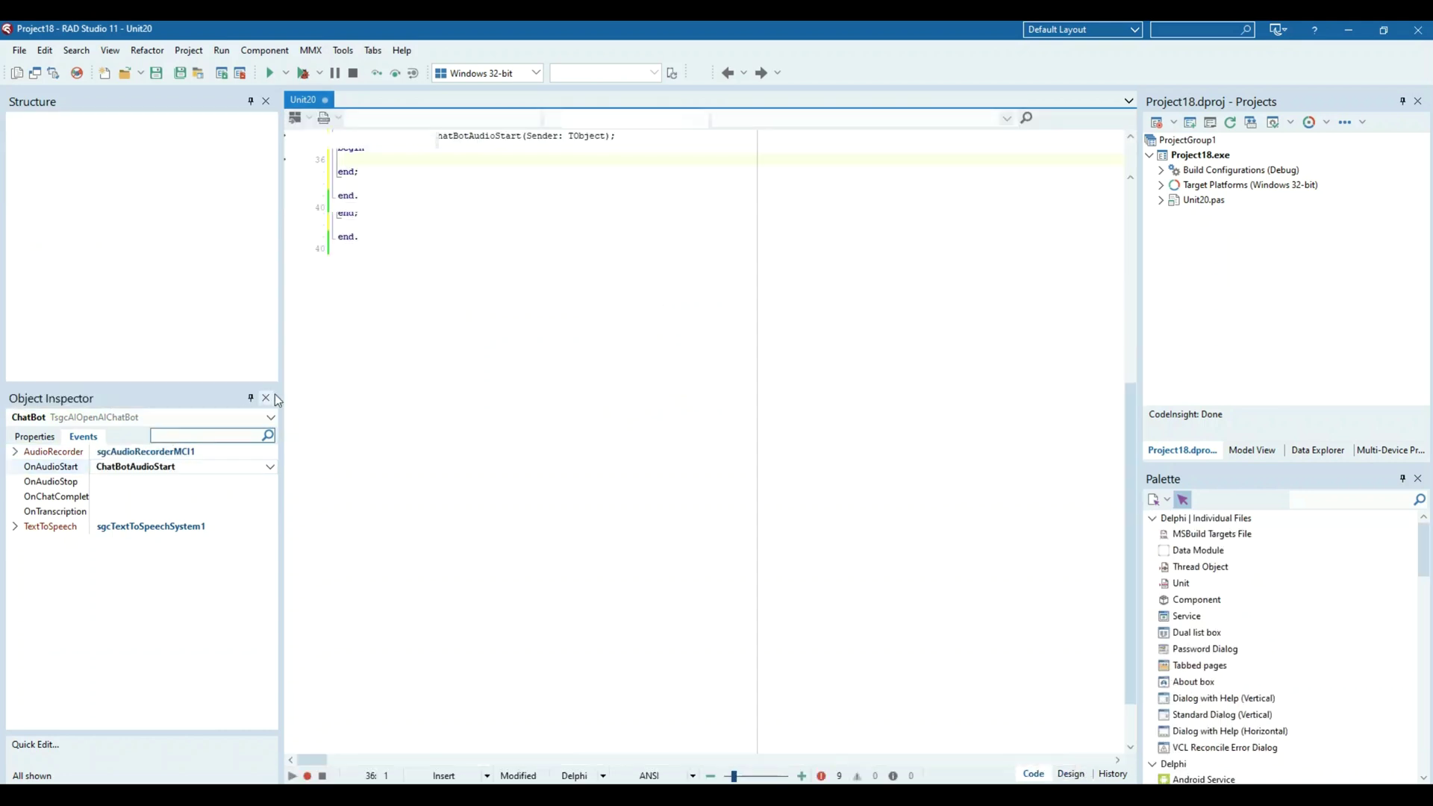
{"action": "type", "text": "Memo1."}
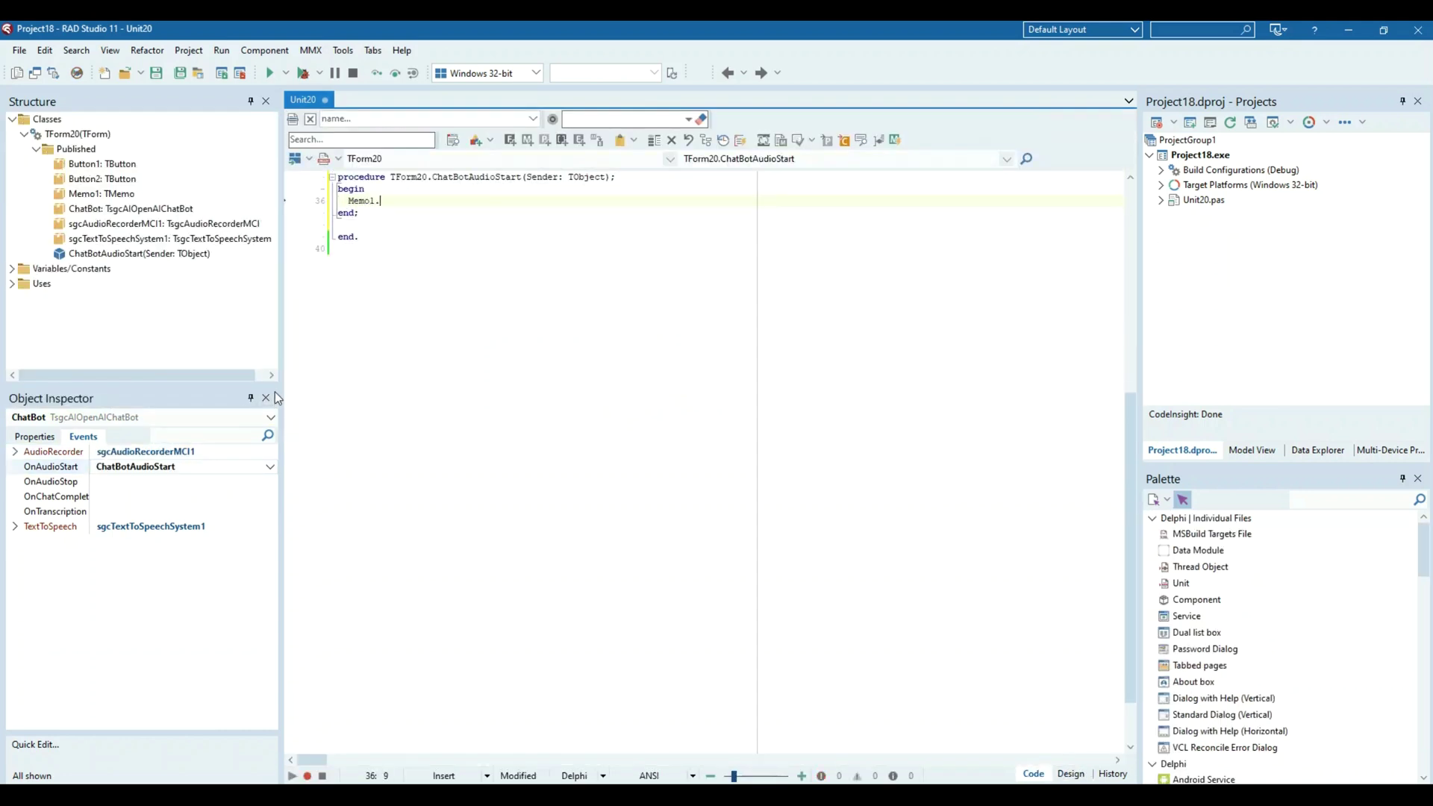
{"action": "type", "text": "Lines."}
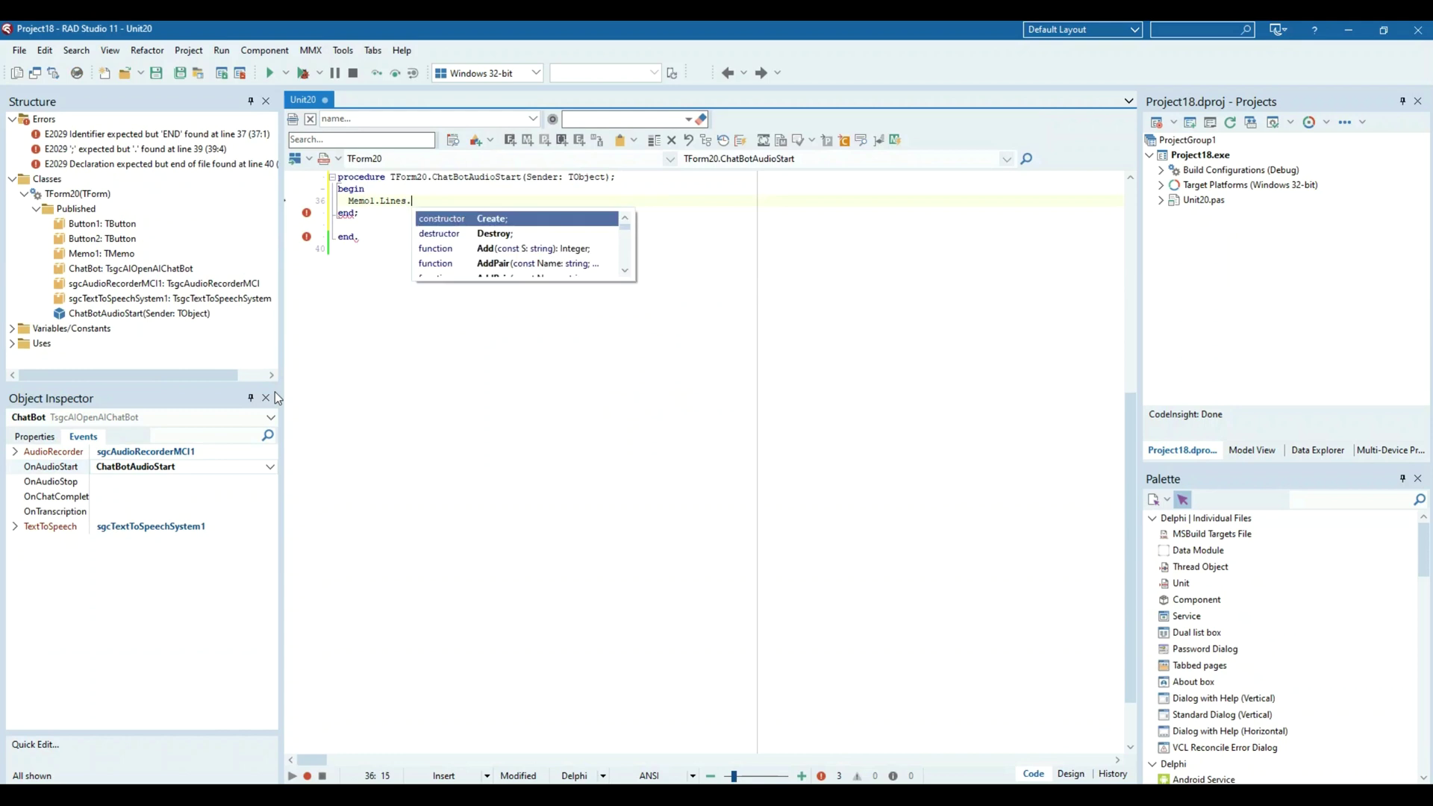
{"action": "type", "text": "Add("}
{"action": "type", "text": "'A"}
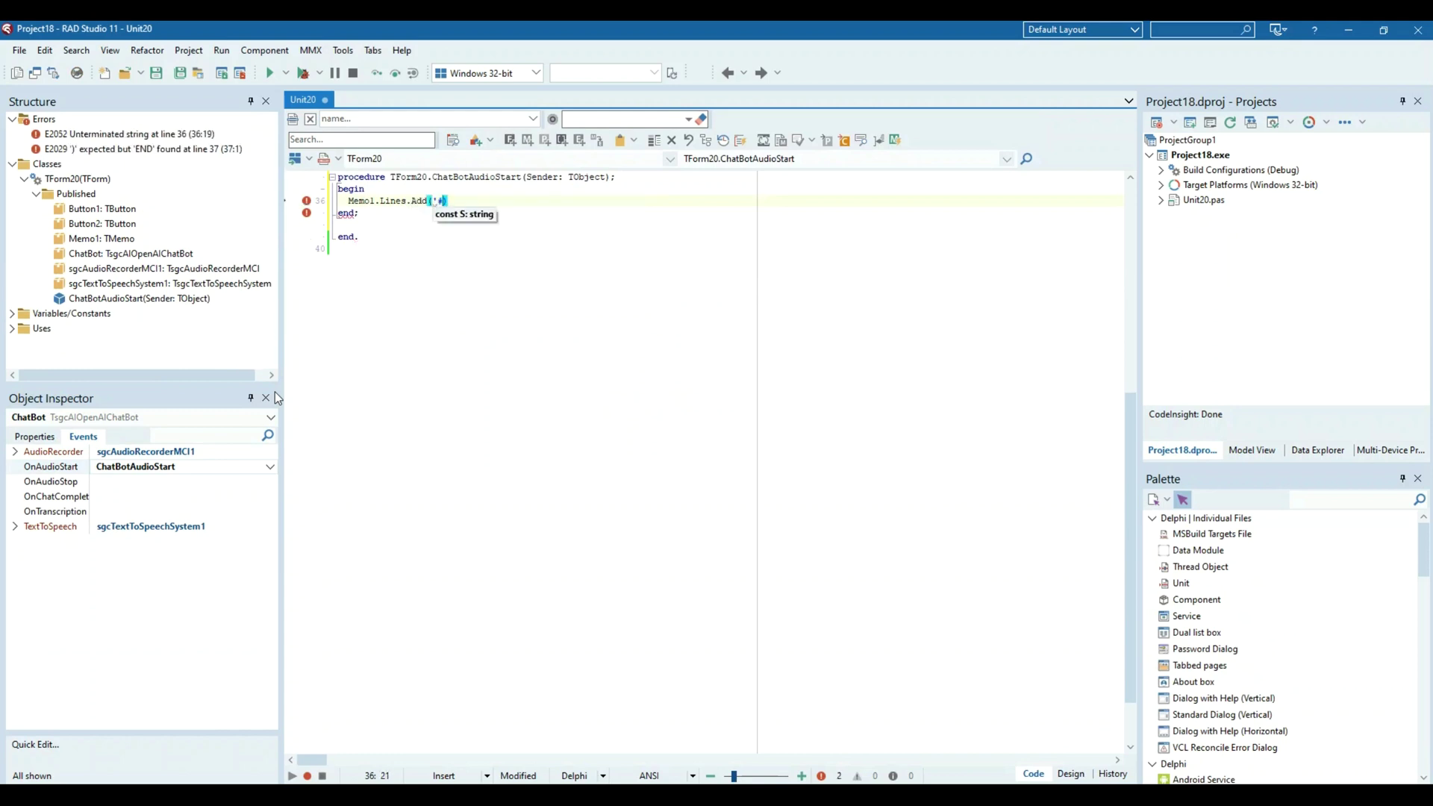
{"action": "type", "text": "udio start'"}
{"action": "type", "text": ");"}
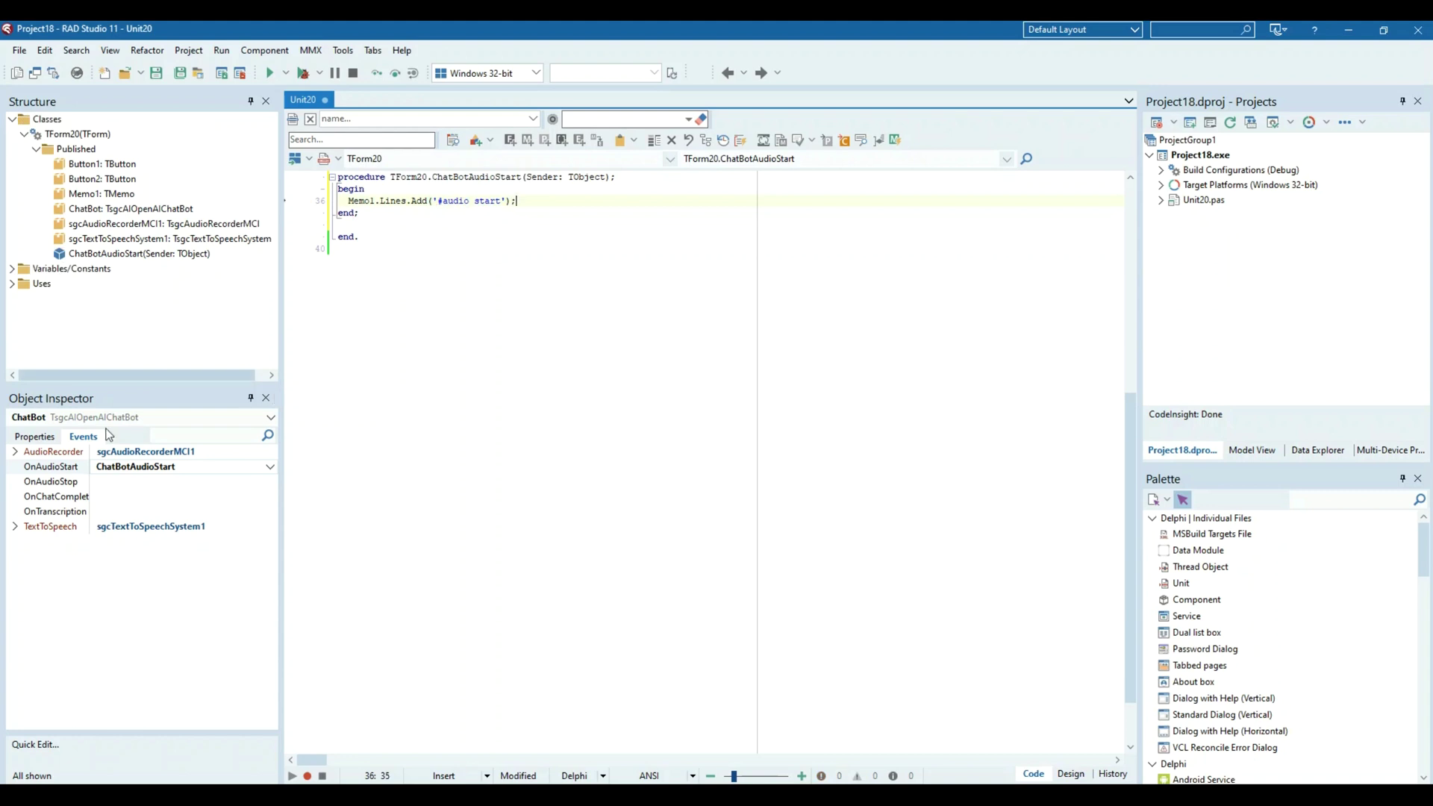
- Create the OnAudioStop handler adding '#audio stop' to Memo1
{"action": "double_click", "coordinate": [131, 482]}
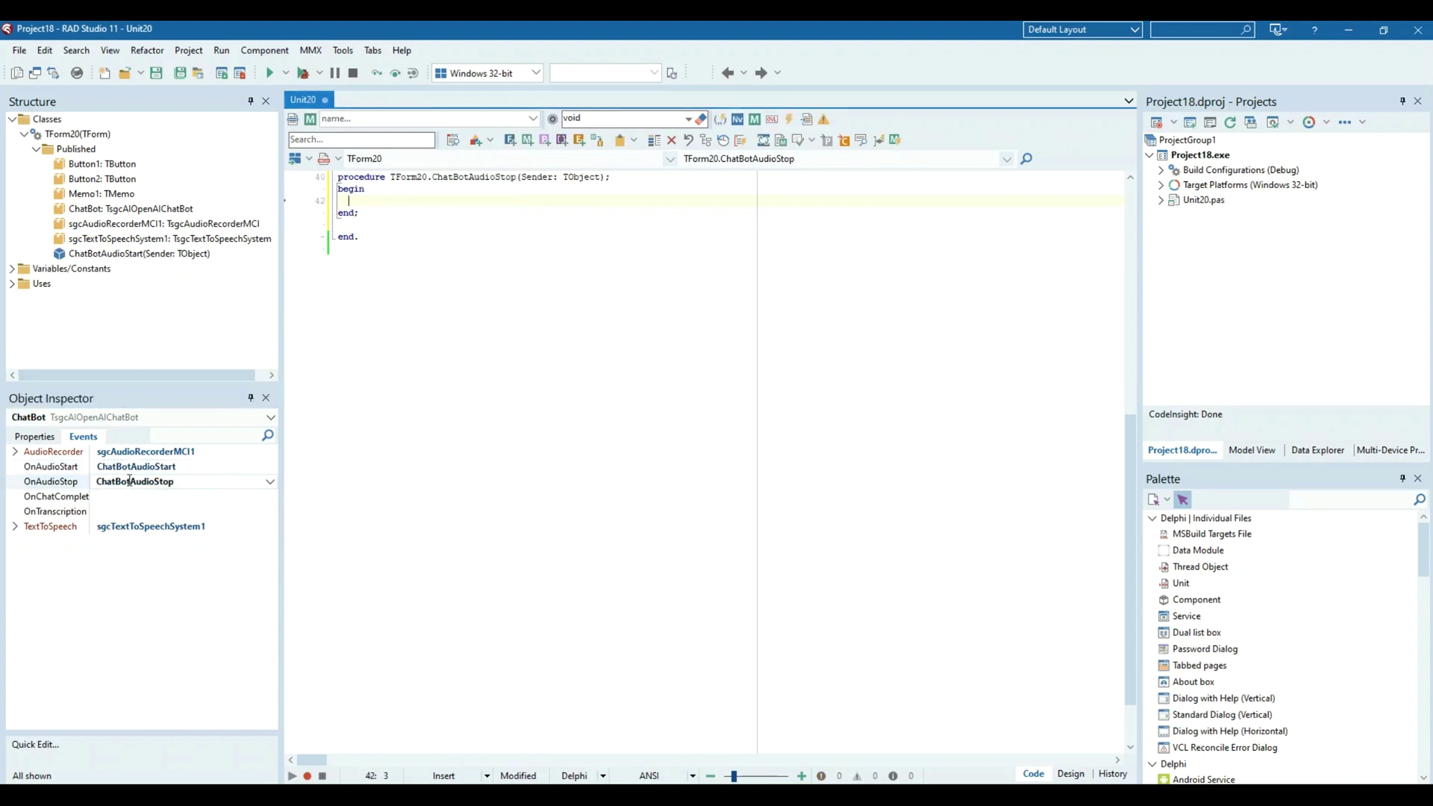
{"action": "type", "text": "Memo1.Lines."}
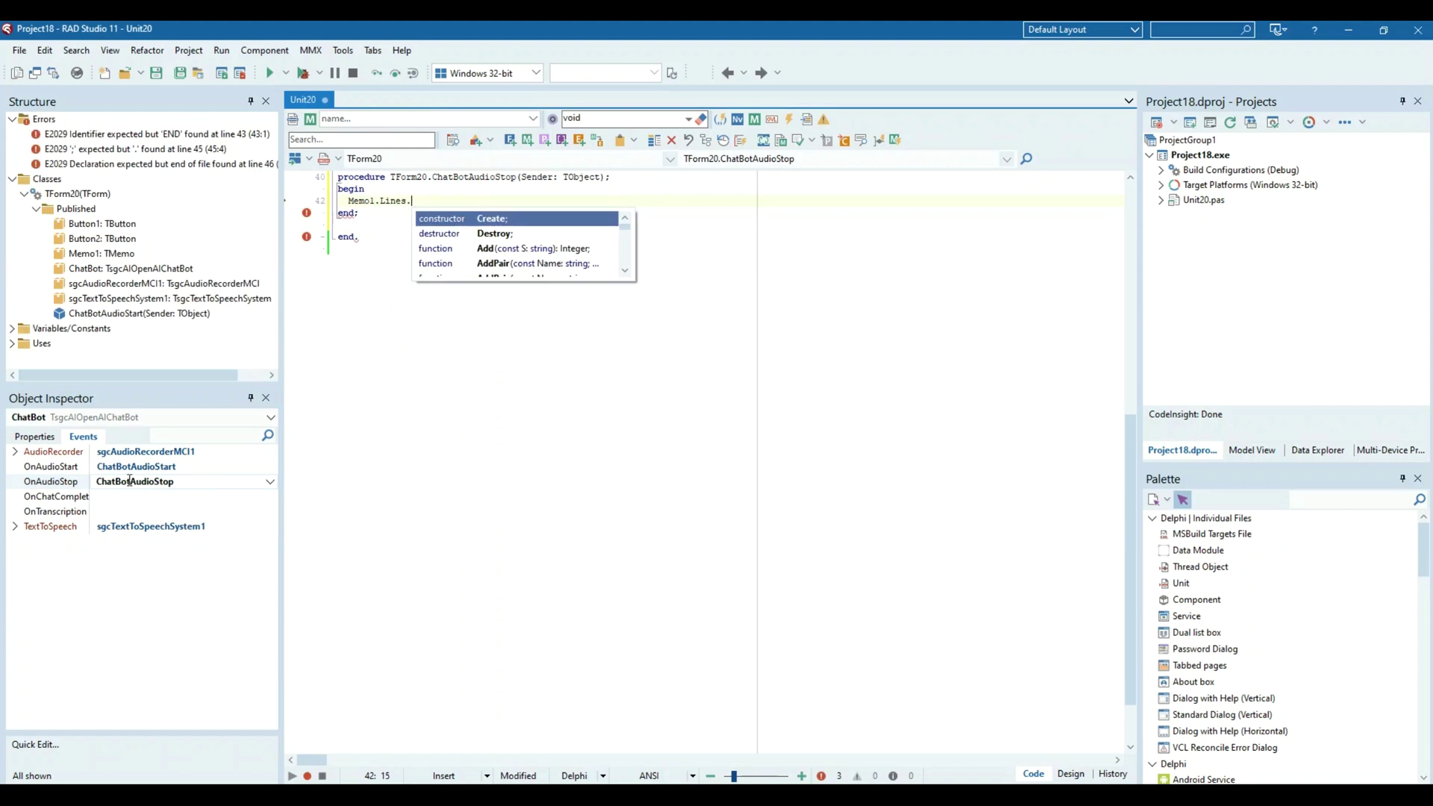
{"action": "type", "text": "Add('"}
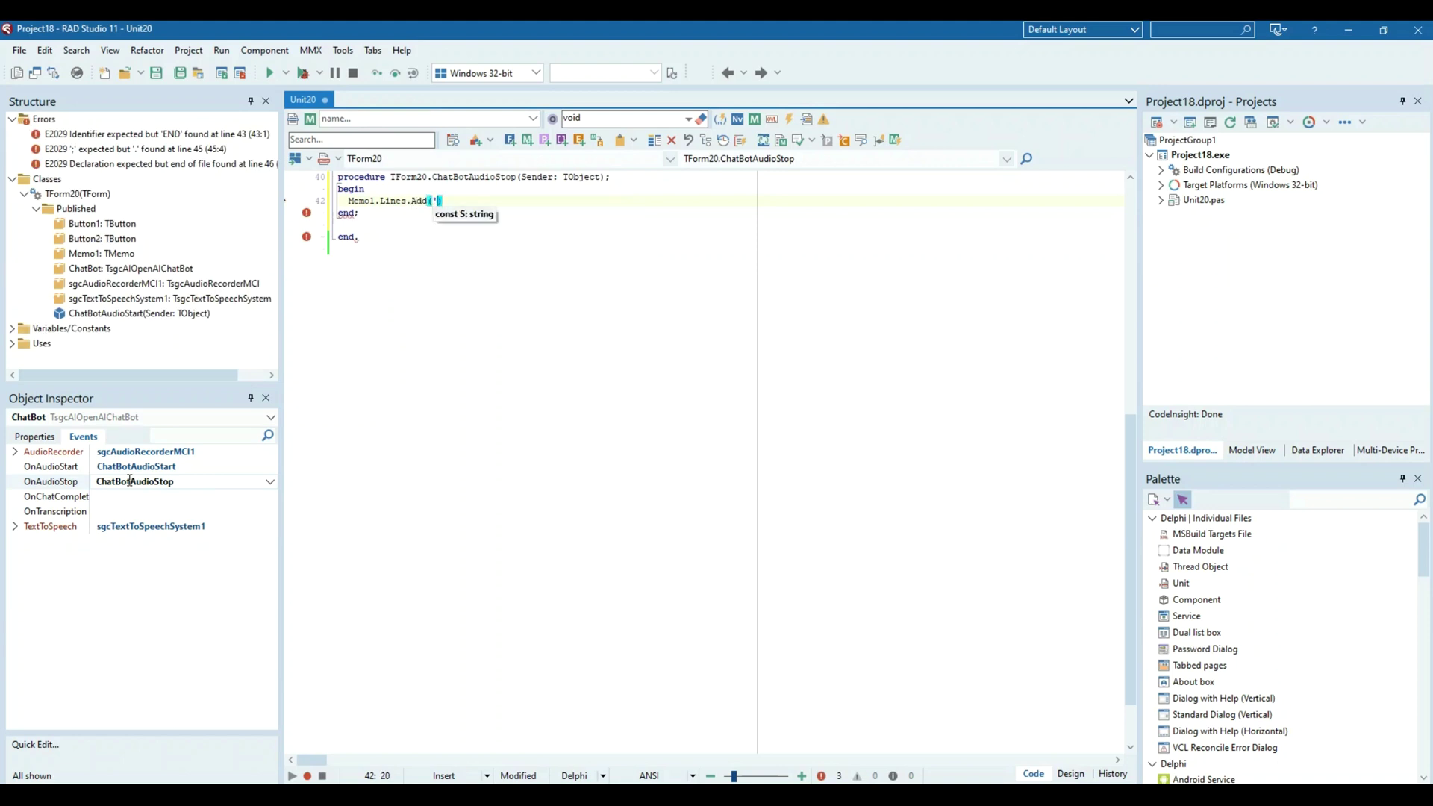
{"action": "type", "text": "#audio sto"}
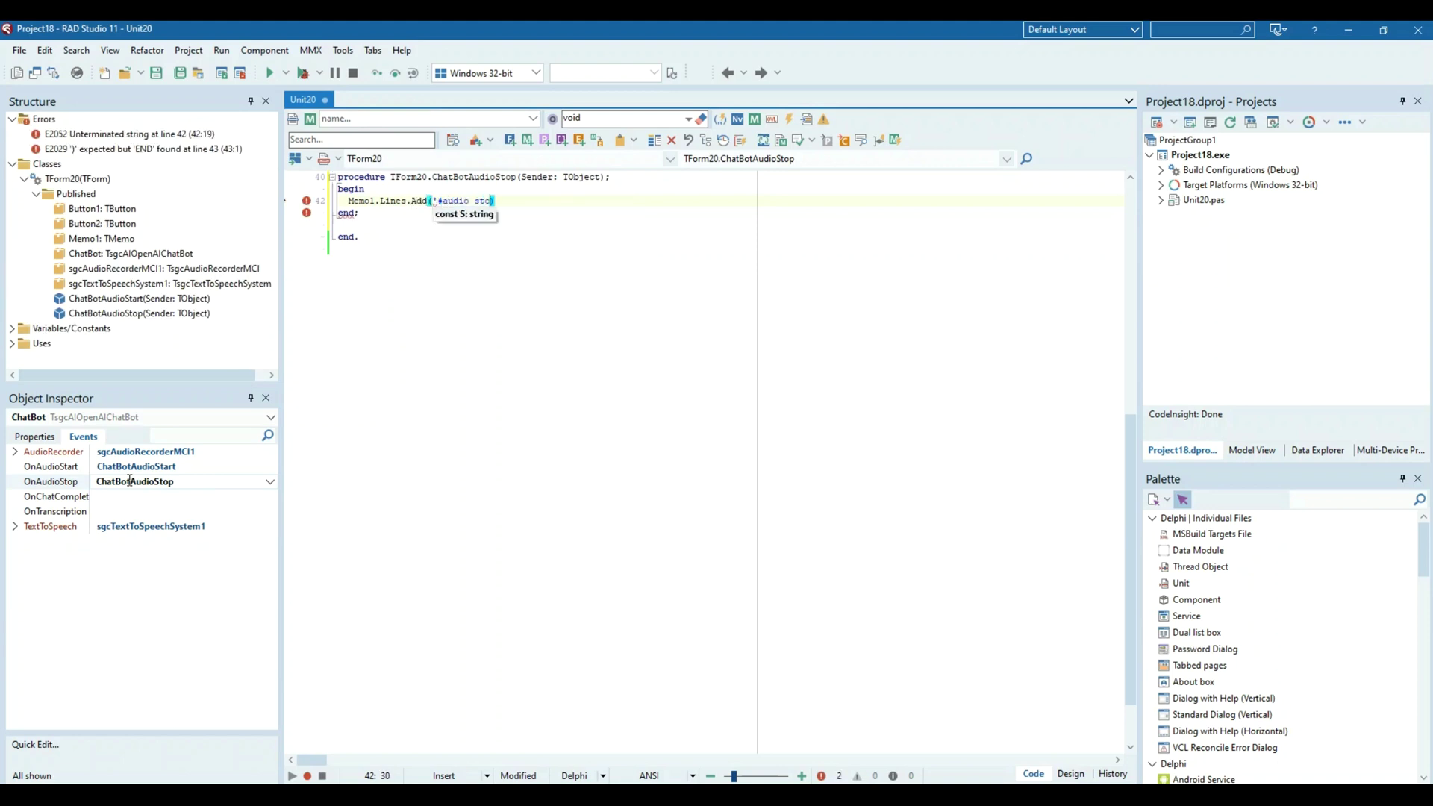
{"action": "type", "text": "p');"}
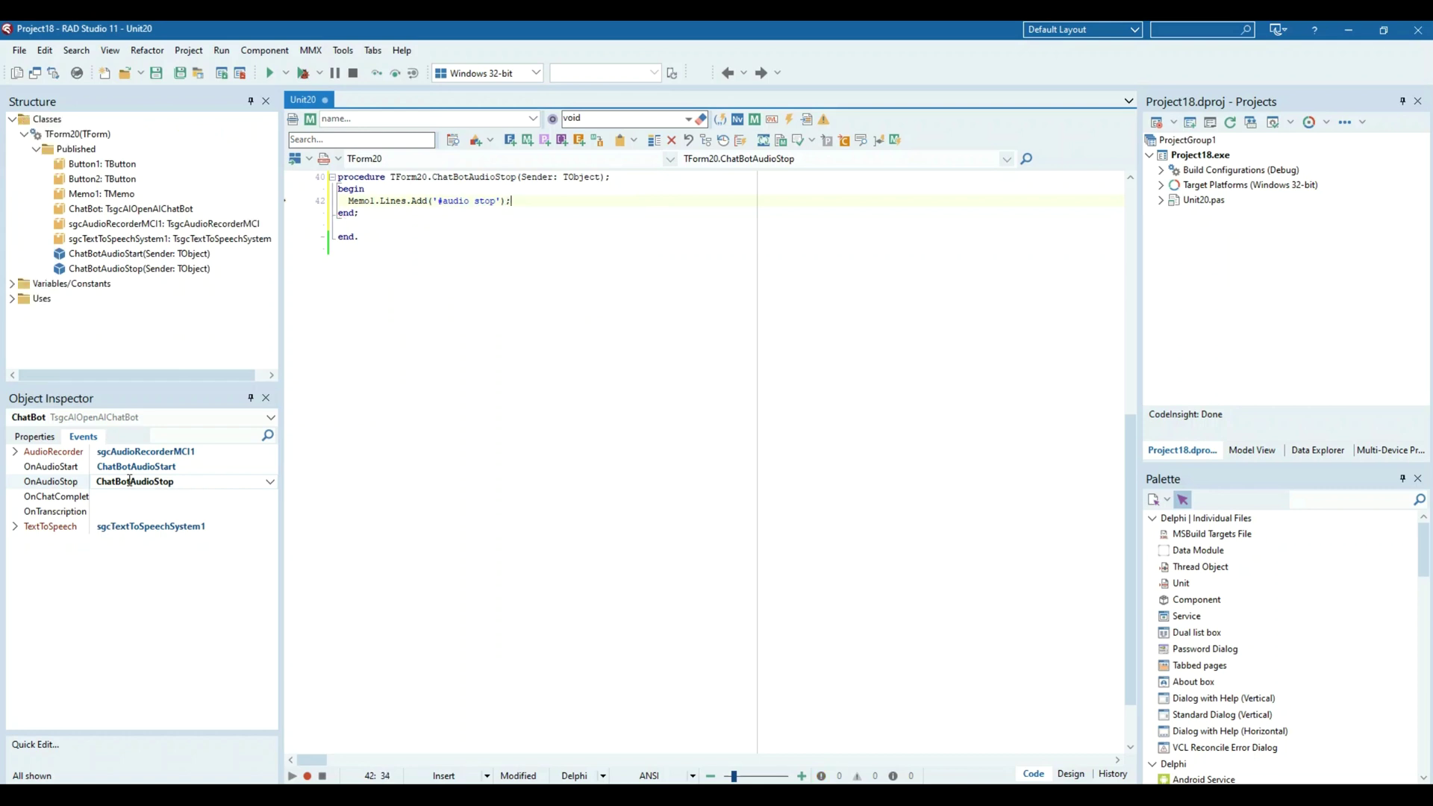
- Create the OnChatCompletion handler adding '[chatbot] ' + Content to Memo1
{"action": "left_click", "coordinate": [116, 499]}
{"action": "double_click", "coordinate": [116, 500]}
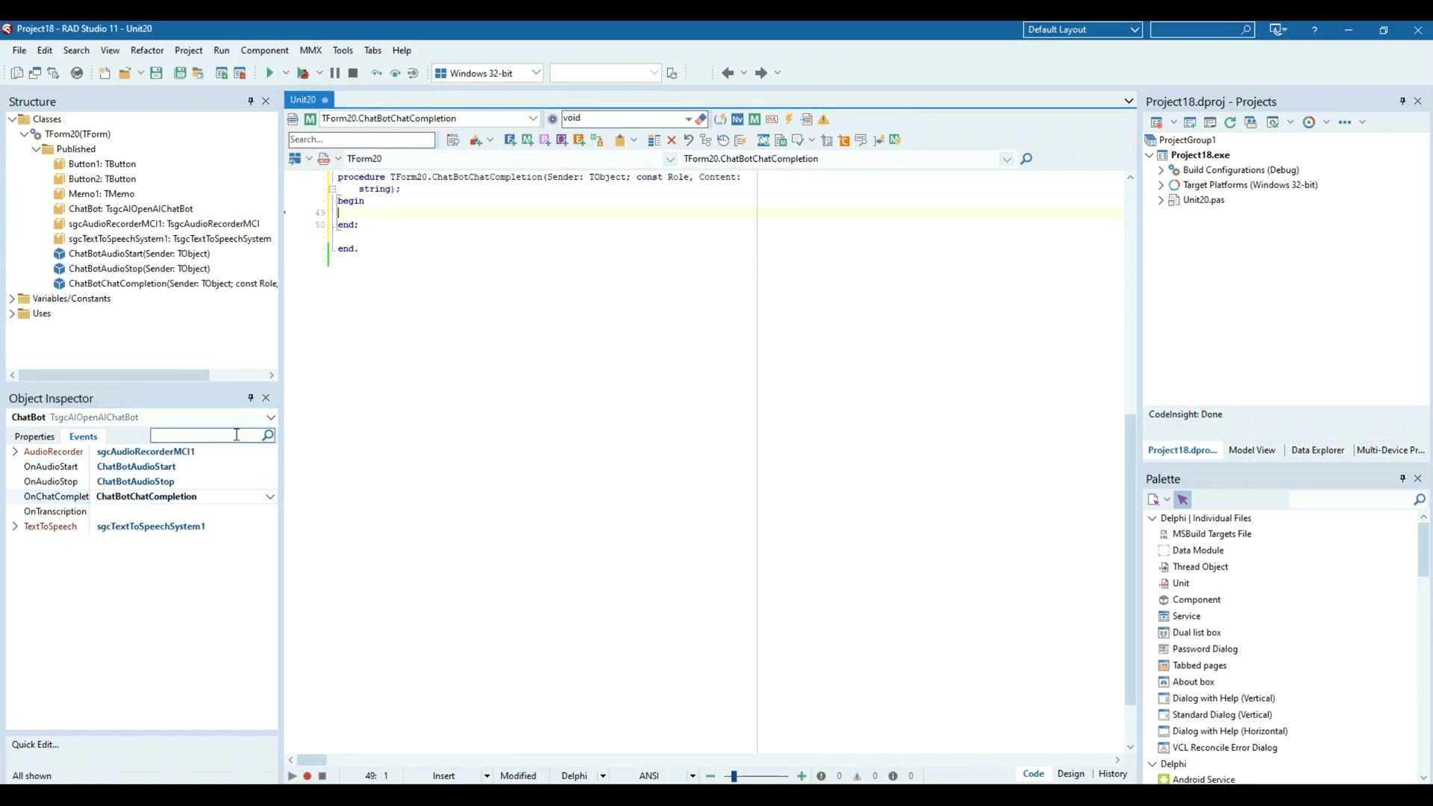
{"action": "type", "text": "Memo1."}
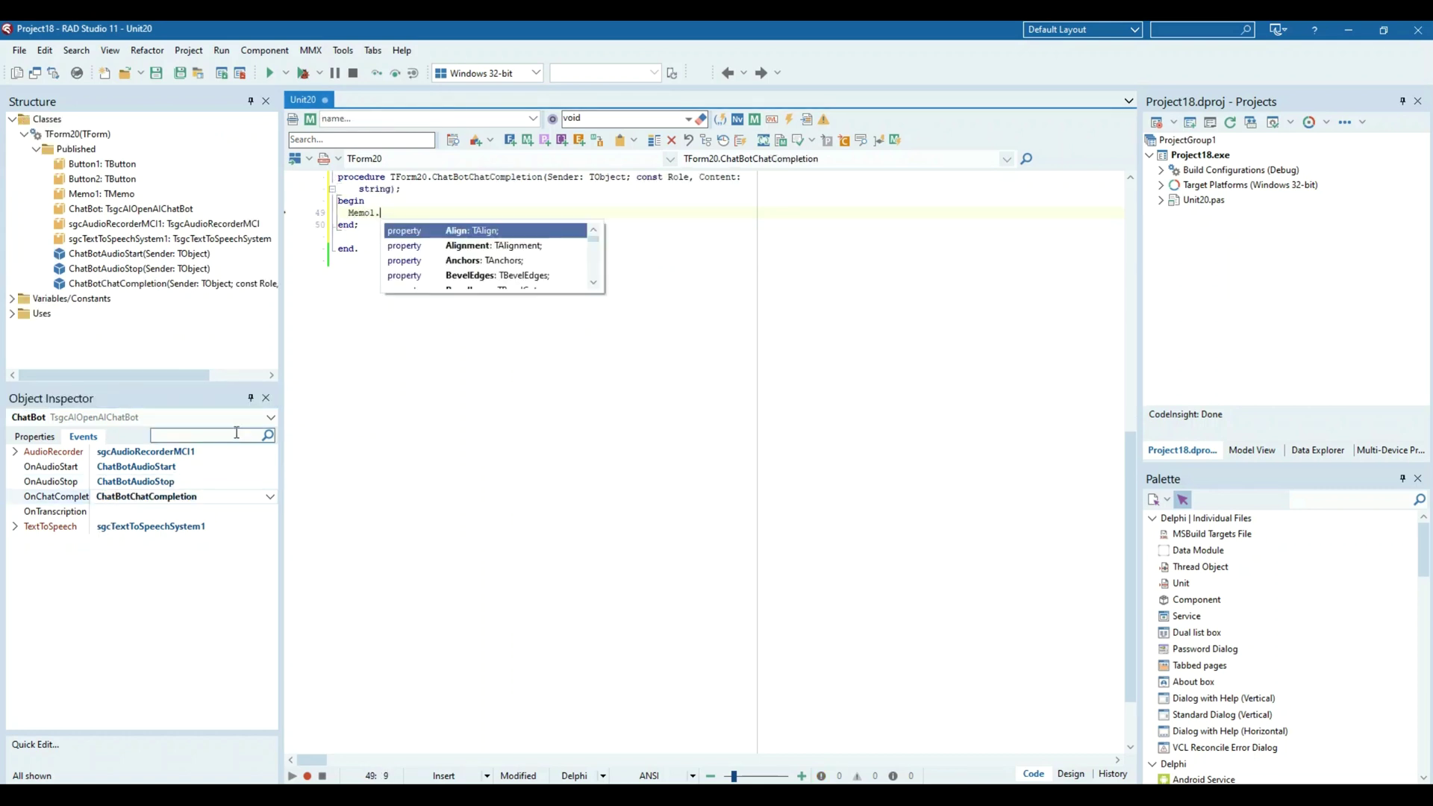
{"action": "type", "text": "Lines.Add"}
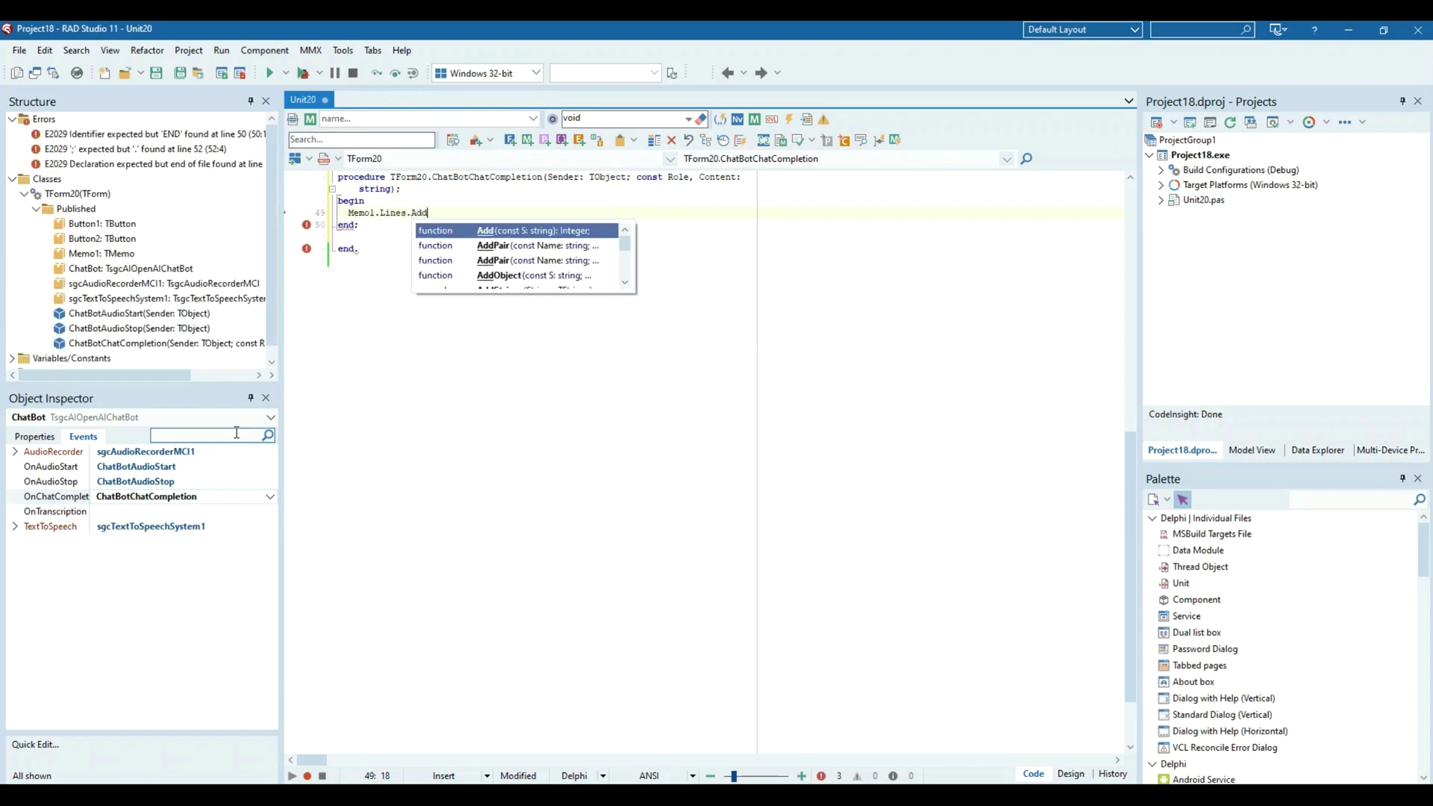
{"action": "type", "text": "('["}
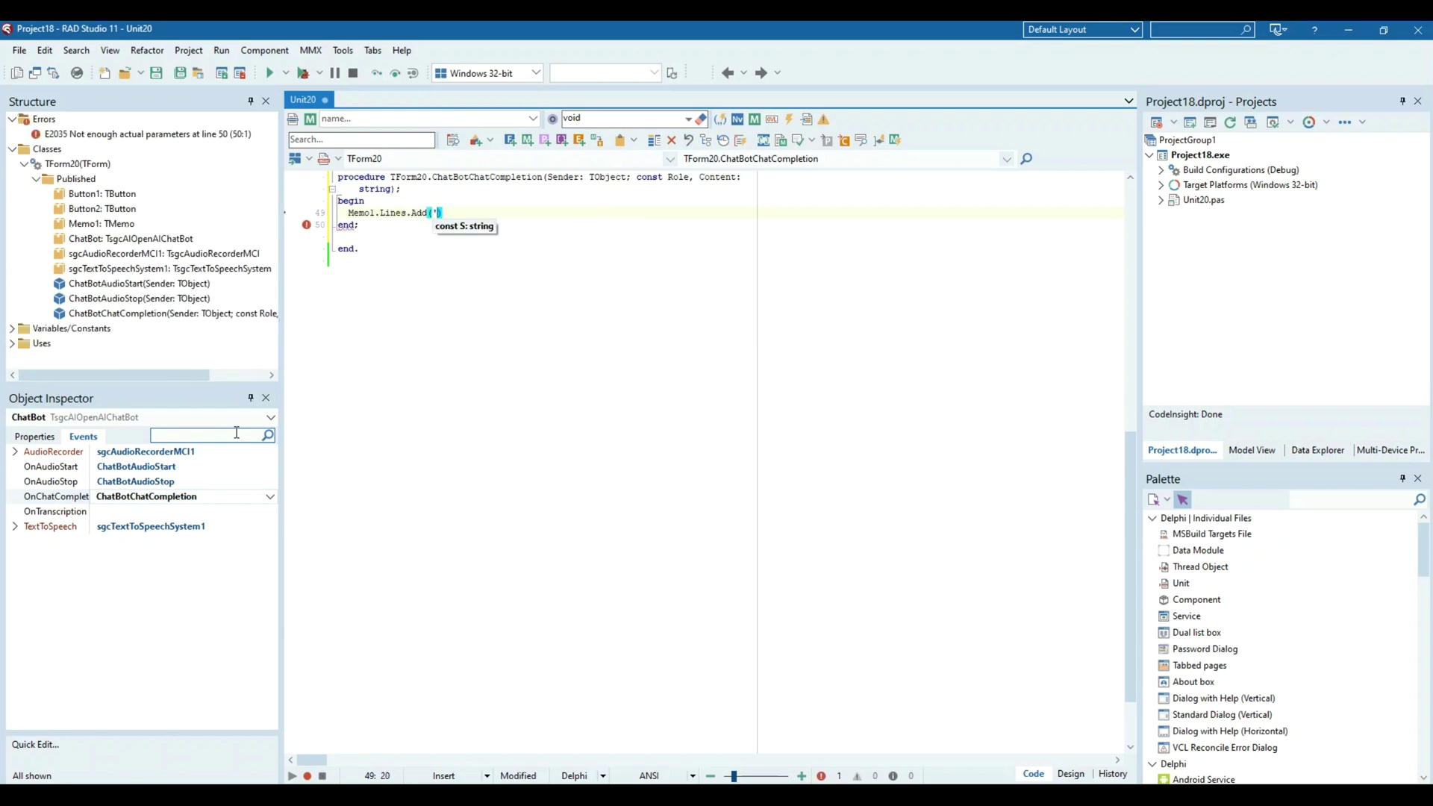
{"action": "type", "text": "chat"}
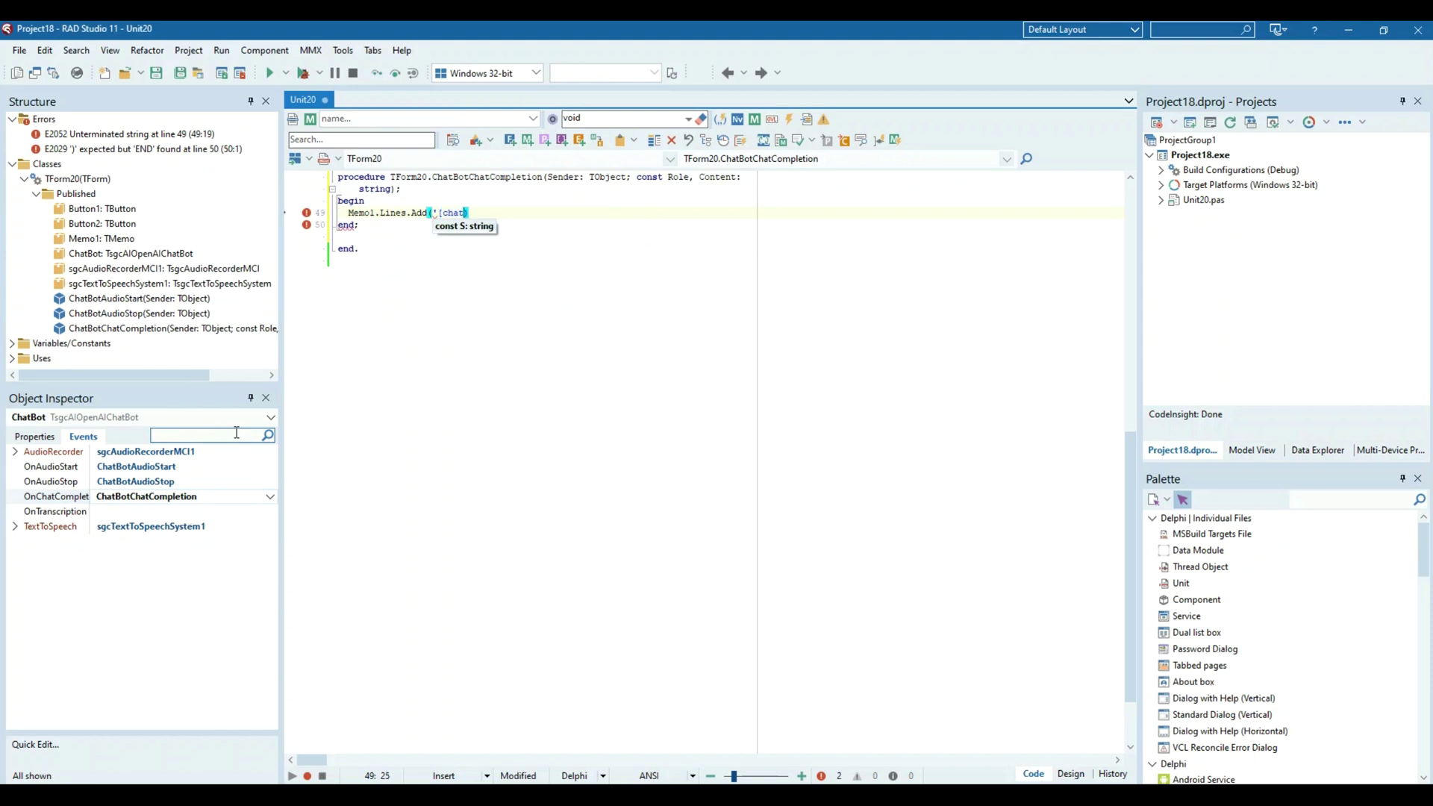
{"action": "type", "text": "bot] ' + "}
{"action": "type", "text": "Content)"}
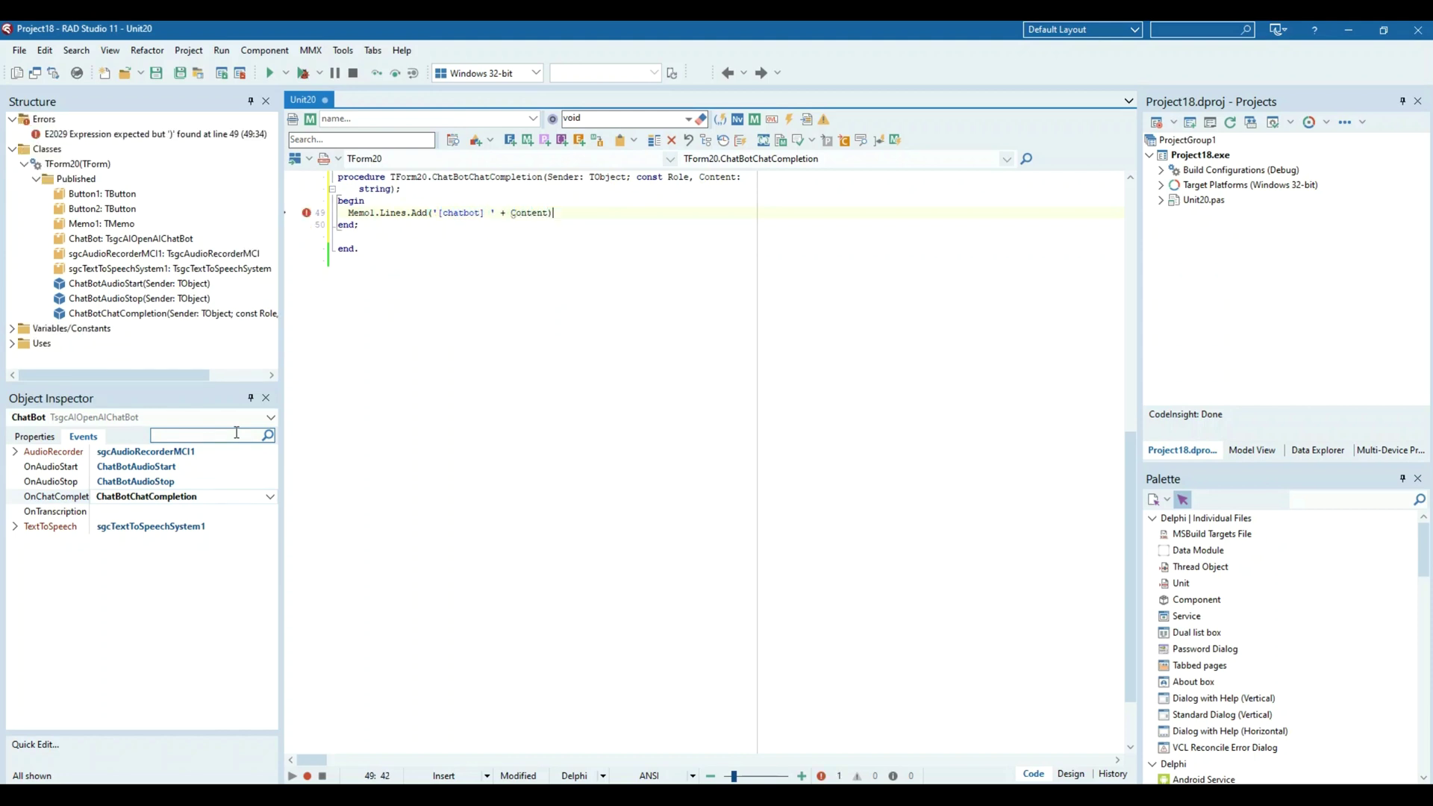
{"action": "type", "text": ";"}
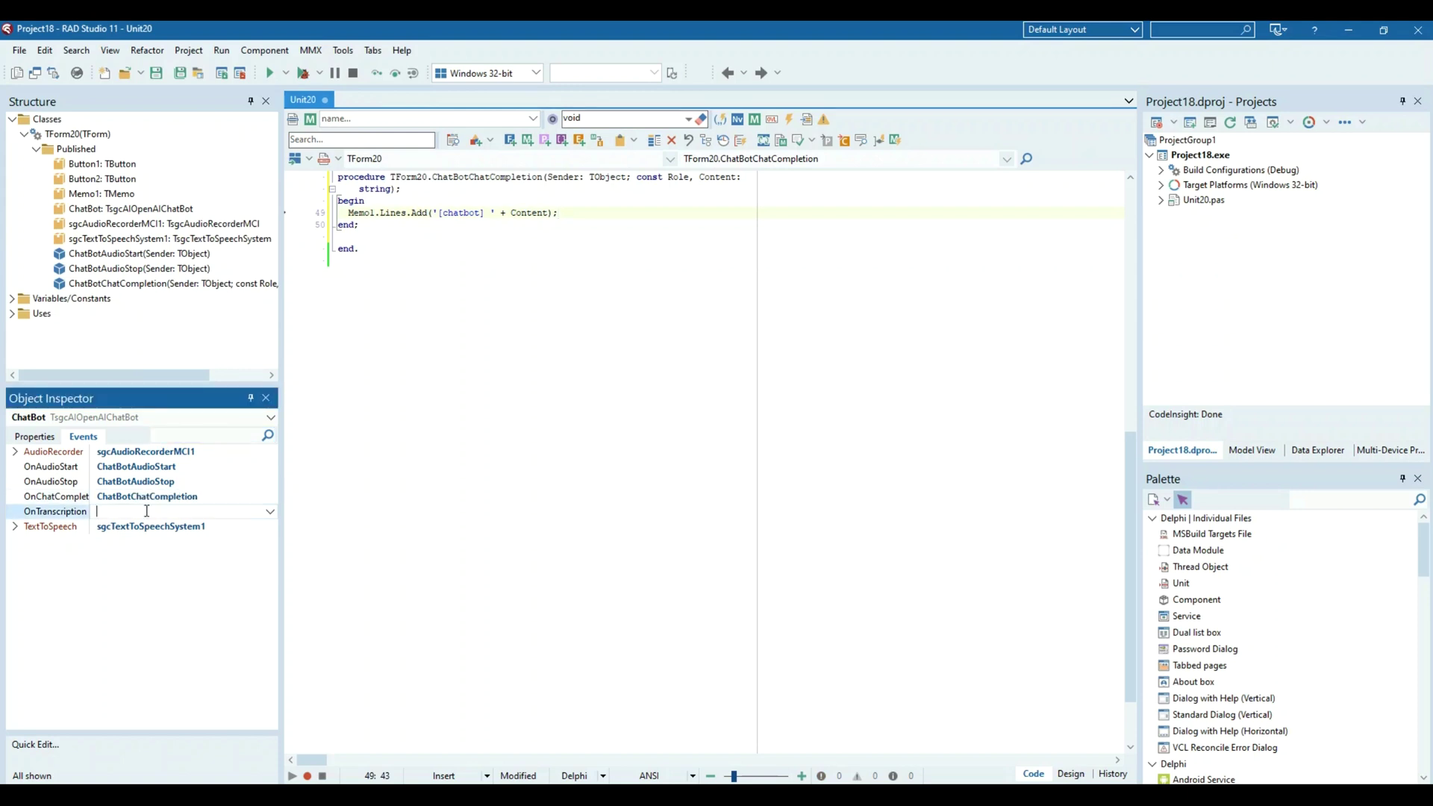
- Create the OnTranscription handler adding '[me] ' + Text to Memo1 and return to the designer
{"action": "double_click", "coordinate": [146, 512]}
{"action": "key", "text": "Tab"}
{"action": "type", "text": "Memo"}
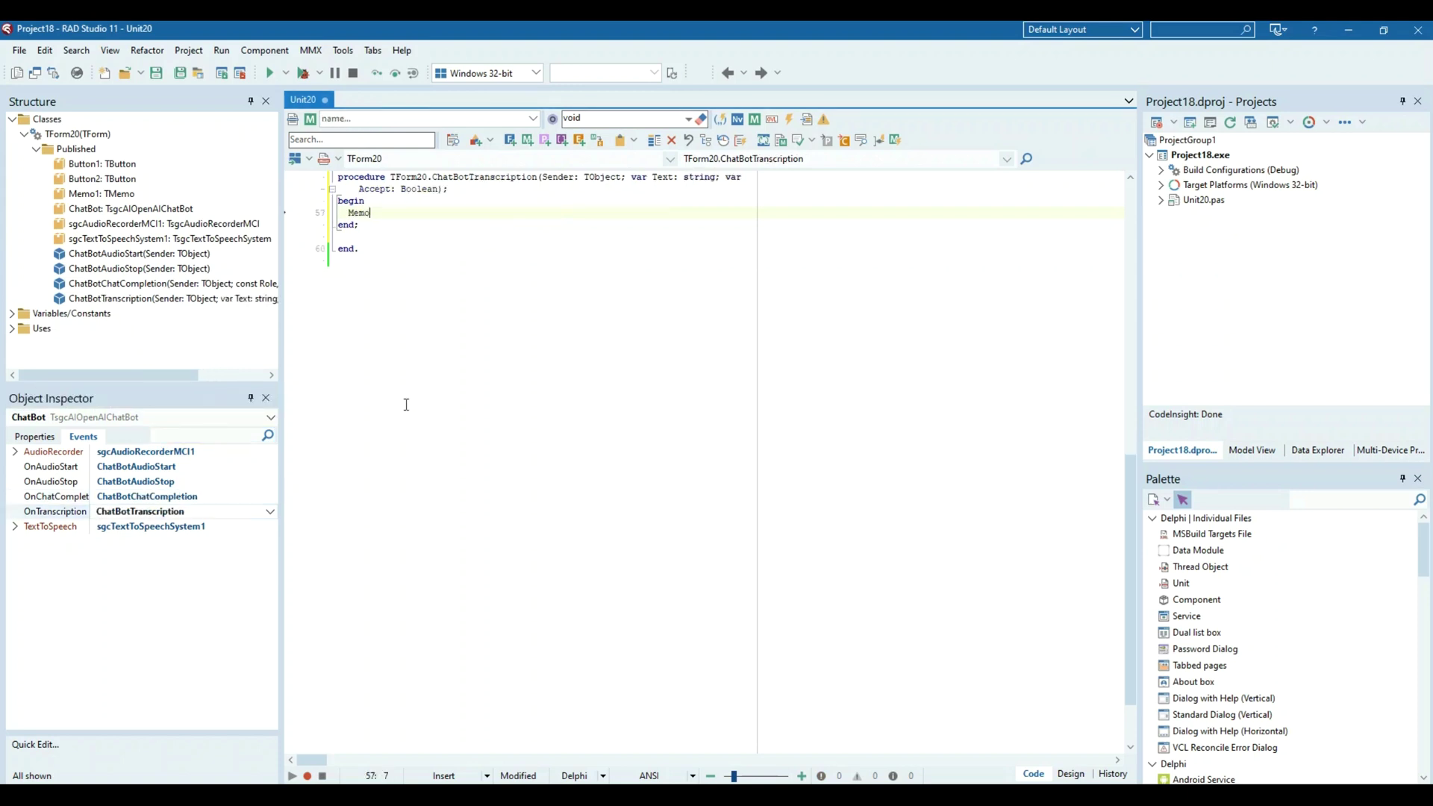
{"action": "type", "text": "1.Lines.Ad"}
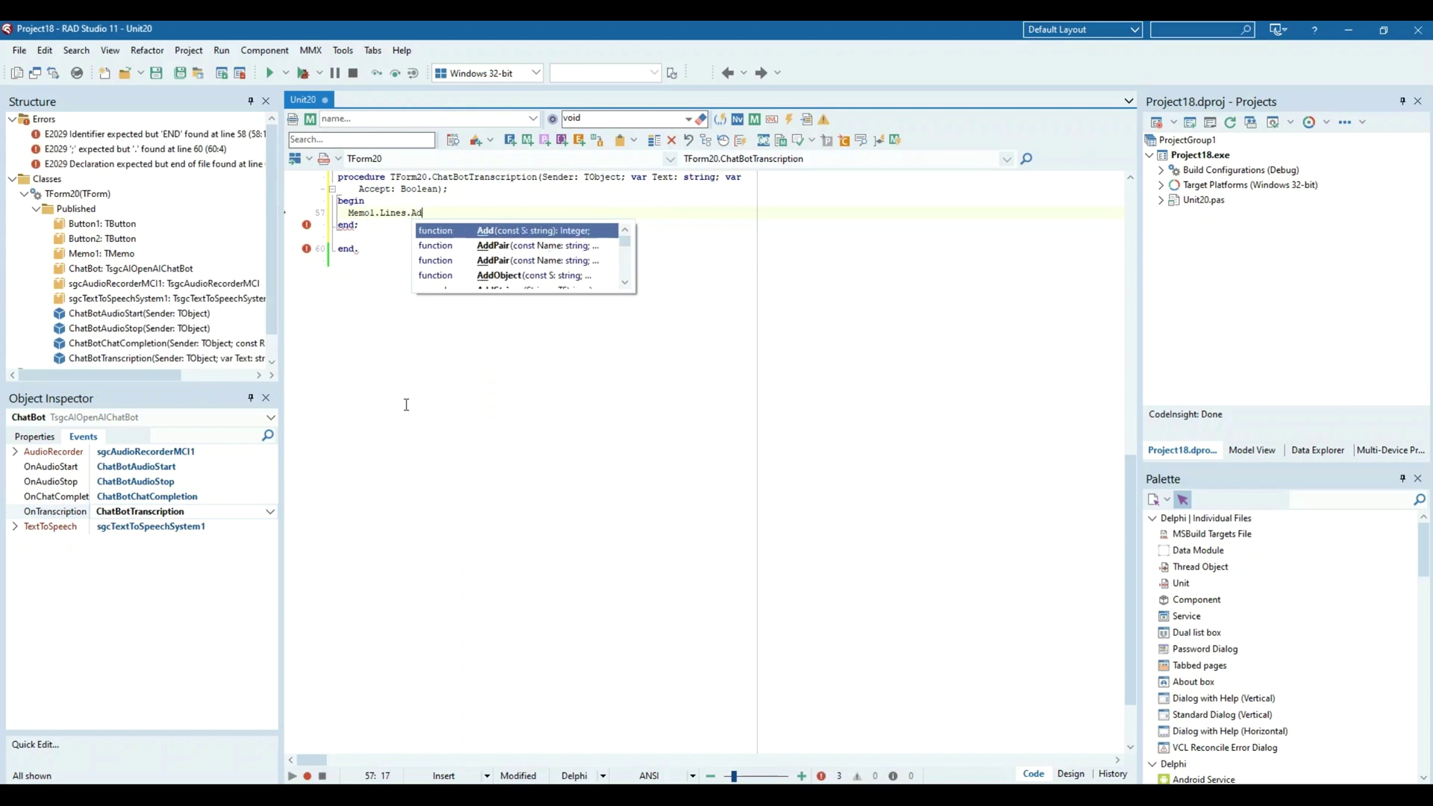
{"action": "type", "text": "d("}
{"action": "type", "text": "'["}
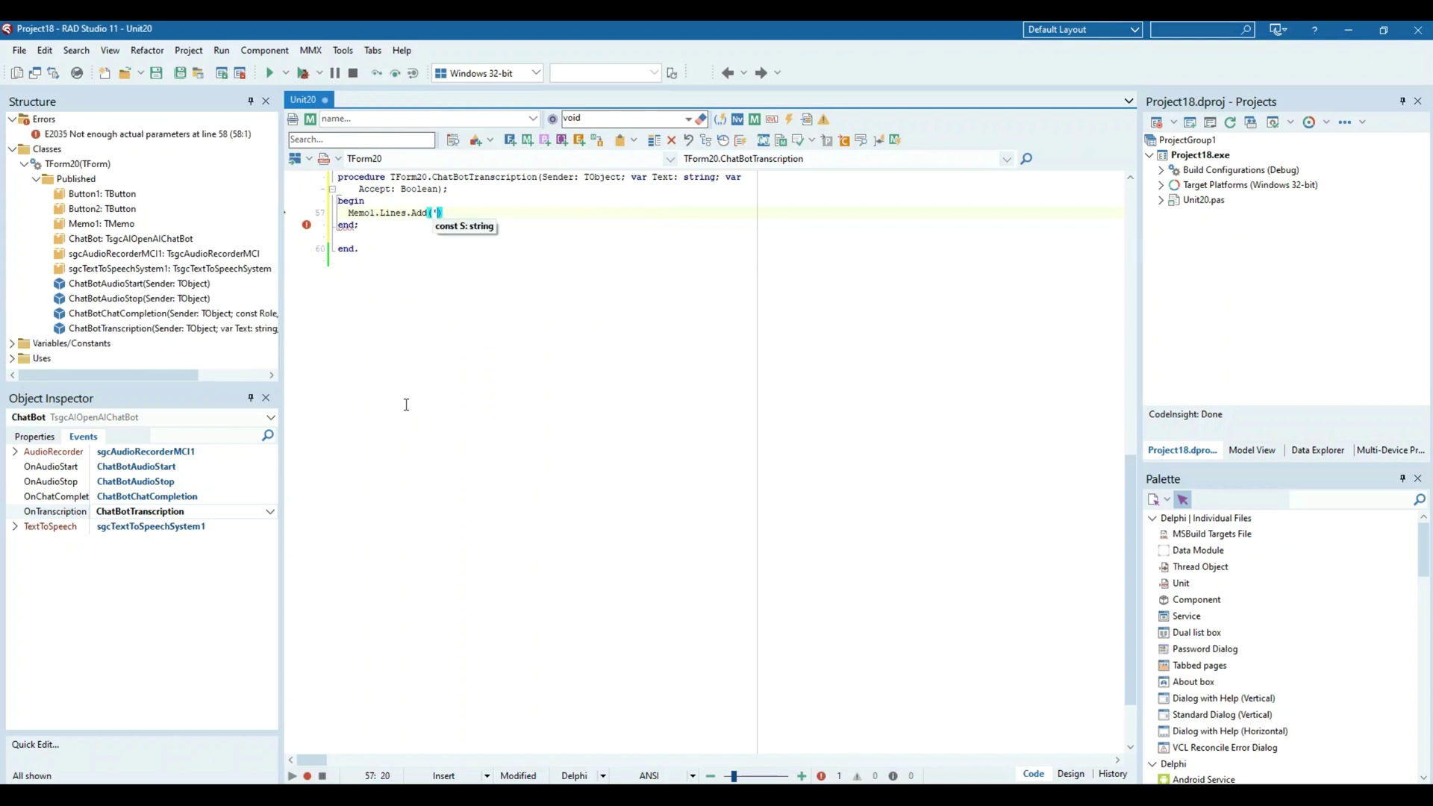
{"action": "type", "text": "me] "}
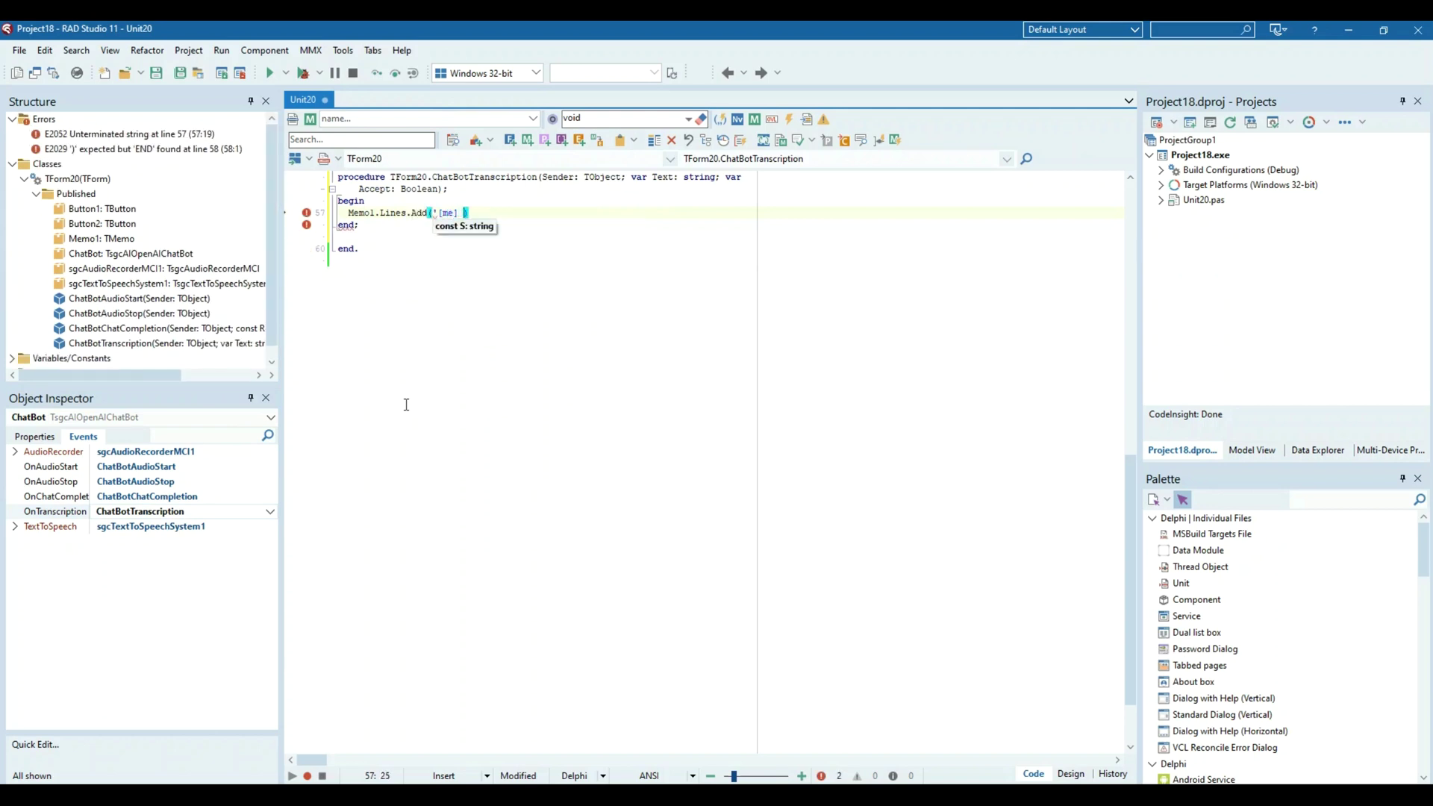
{"action": "type", "text": "' + Text"}
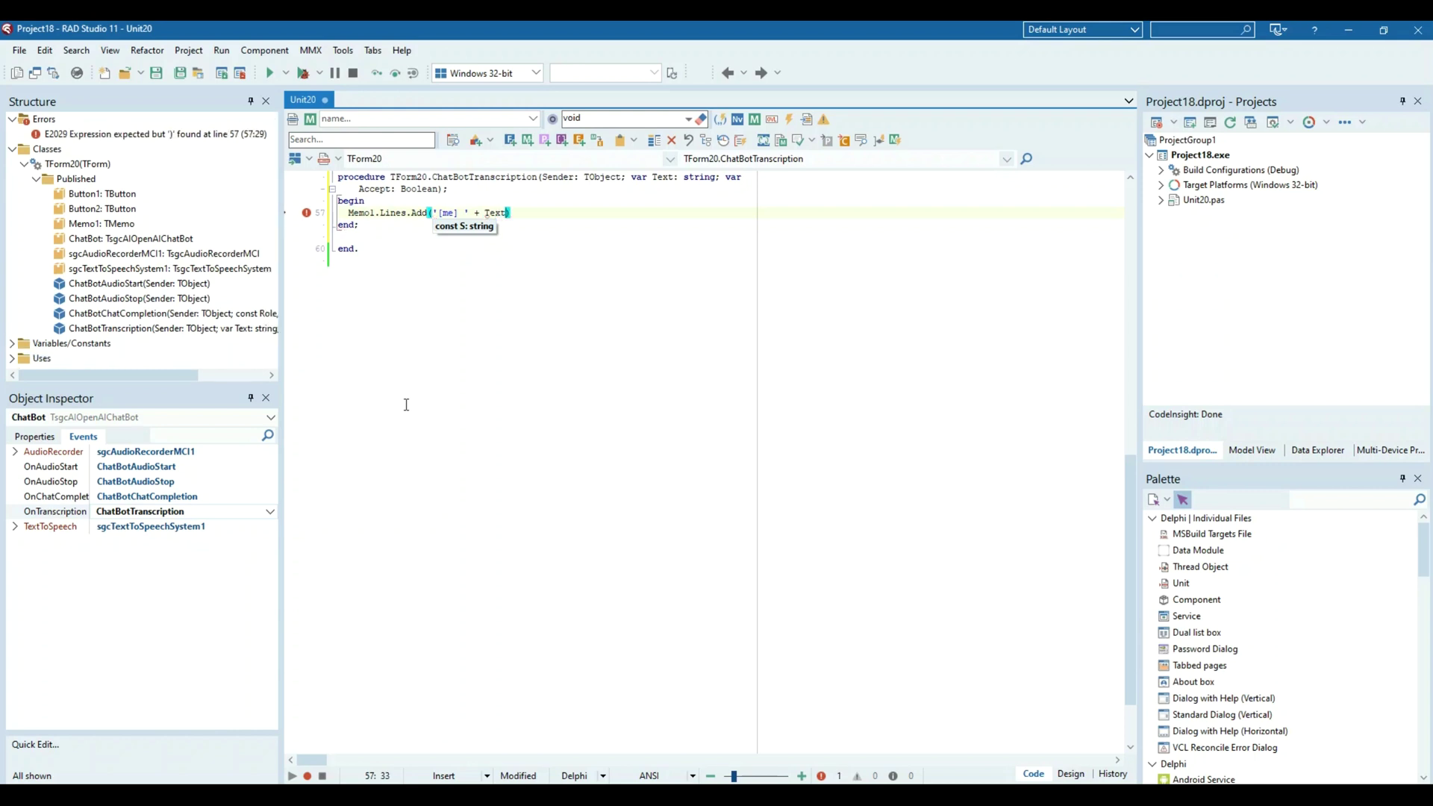
{"action": "type", "text": ");"}
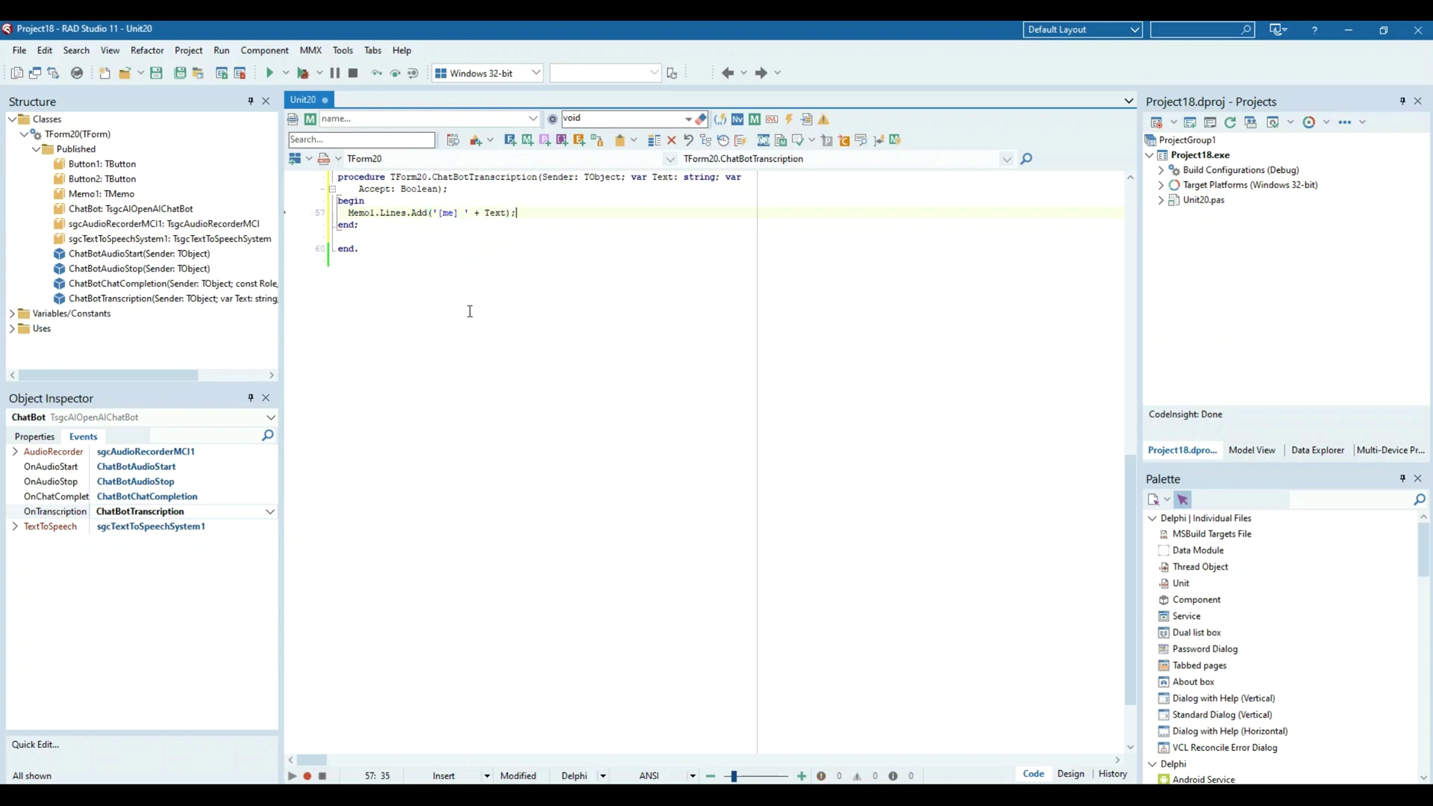
{"action": "key", "text": "F12"}
- Make Button1's click call ChatBot.Start and Button2's click call ChatBot.Stop
{"action": "double_click", "coordinate": [350, 158]}
{"action": "type", "text": "ChatBot."}
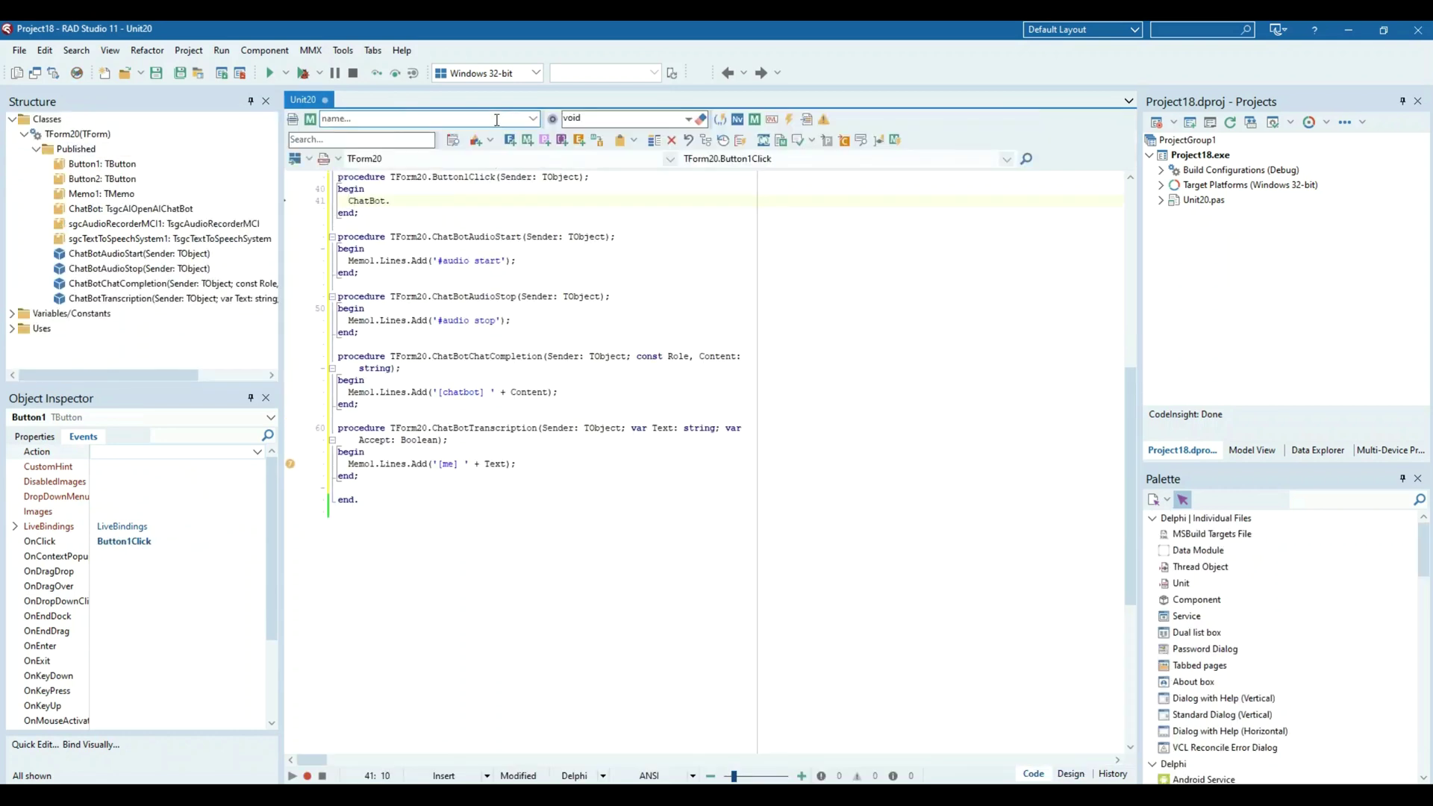
{"action": "type", "text": "Start;"}
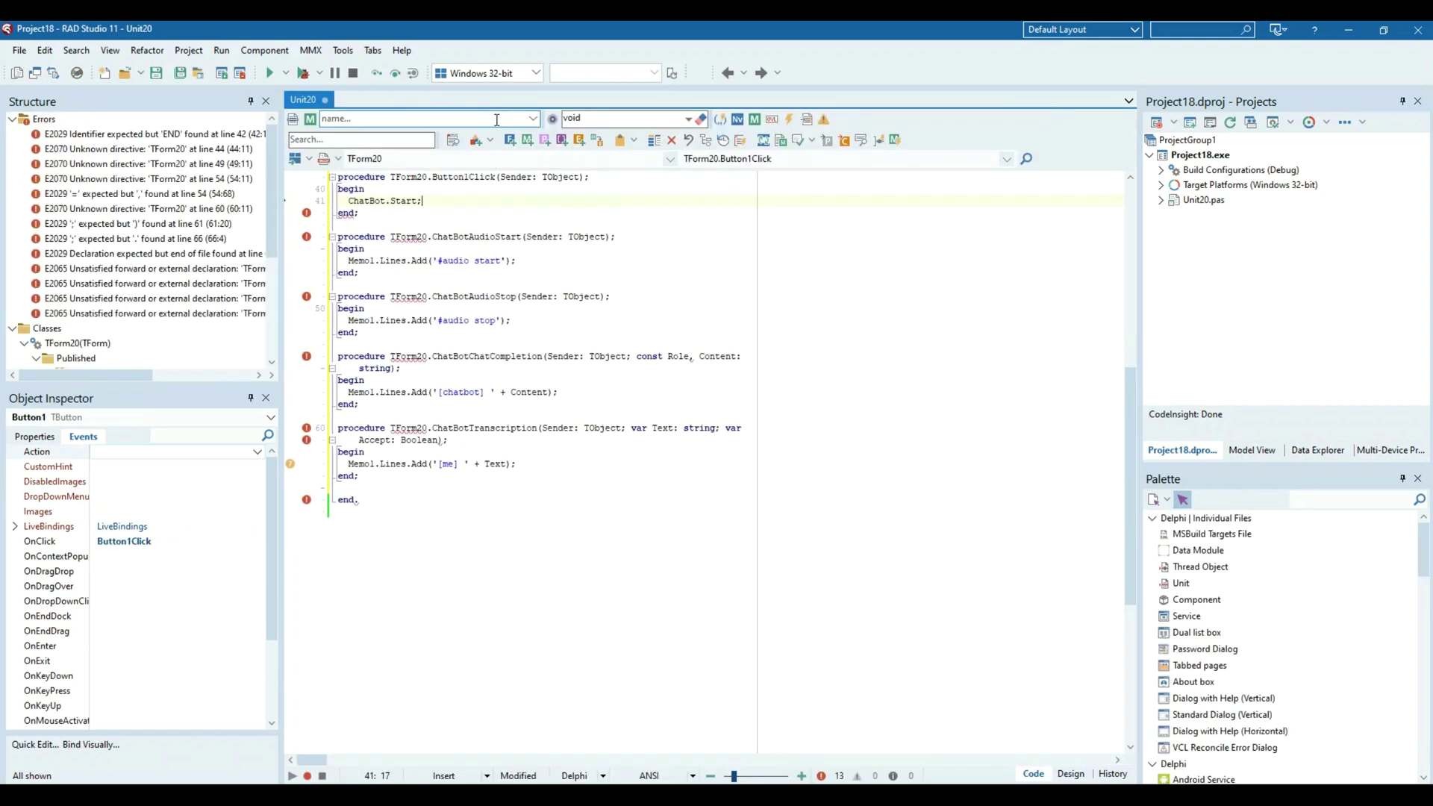
{"action": "key", "text": "F12"}
{"action": "double_click", "coordinate": [702, 161]}
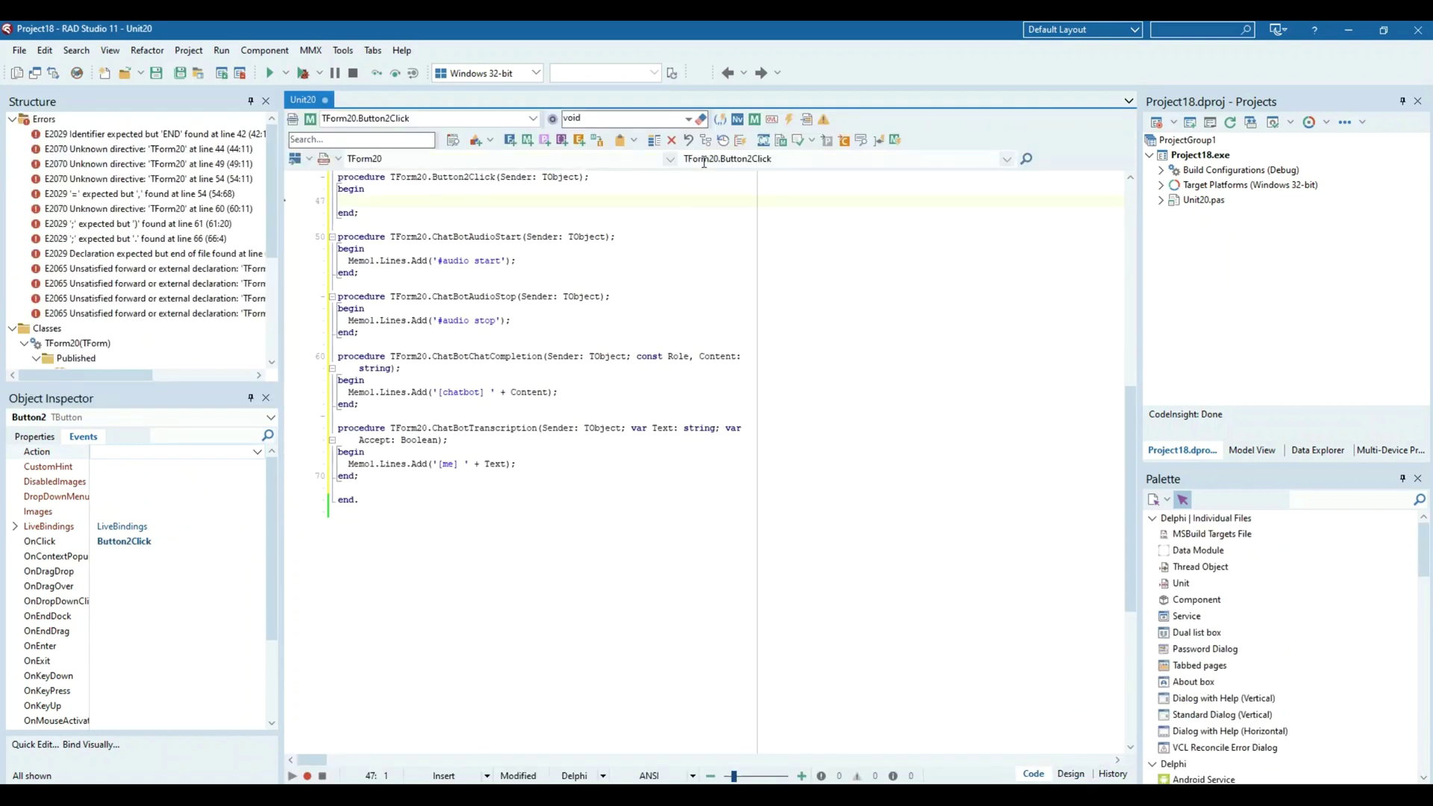
{"action": "type", "text": "ChatBotS"}
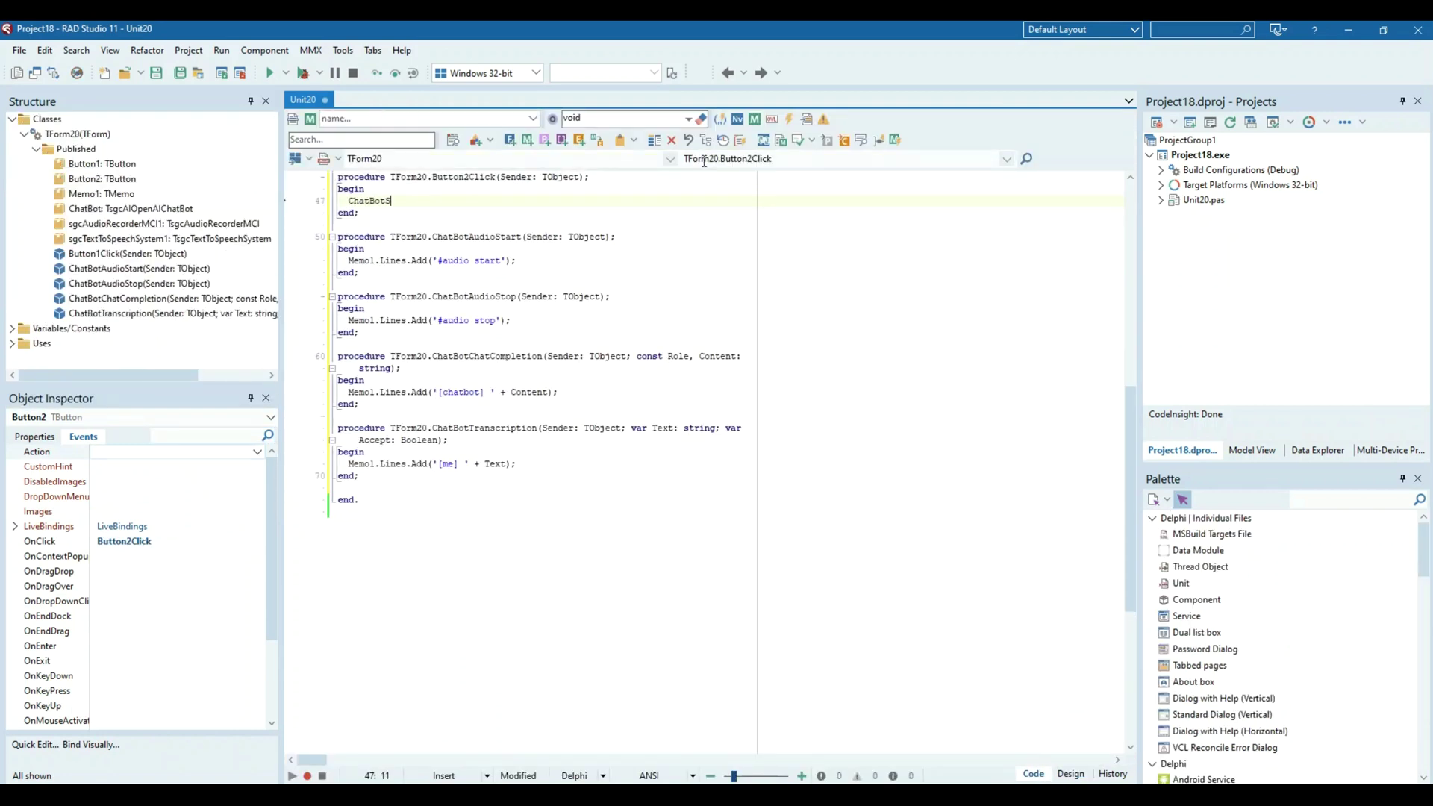
{"action": "key", "text": "BackSpace"}
{"action": "type", "text": ".Stop;"}
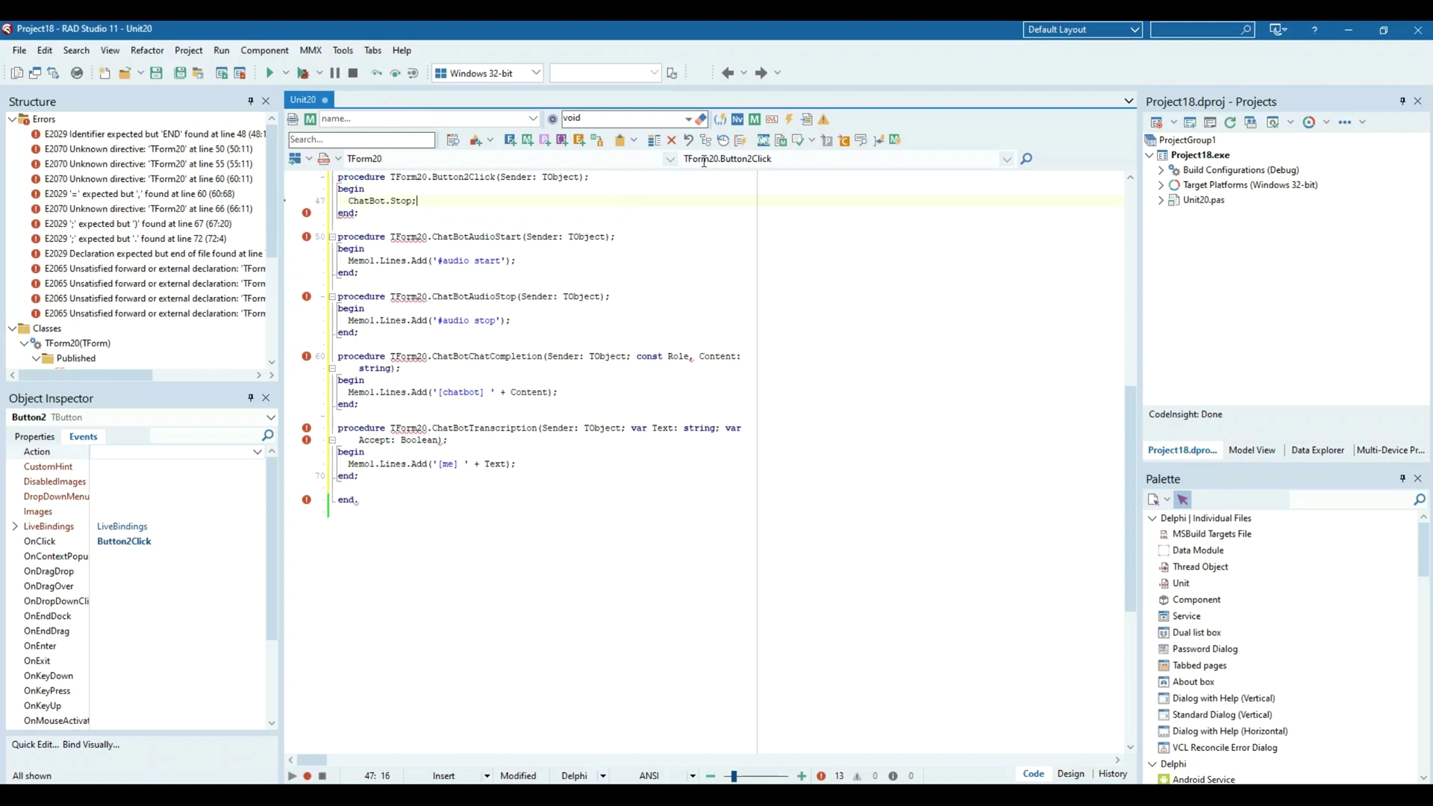
{"action": "key", "text": "F12"}
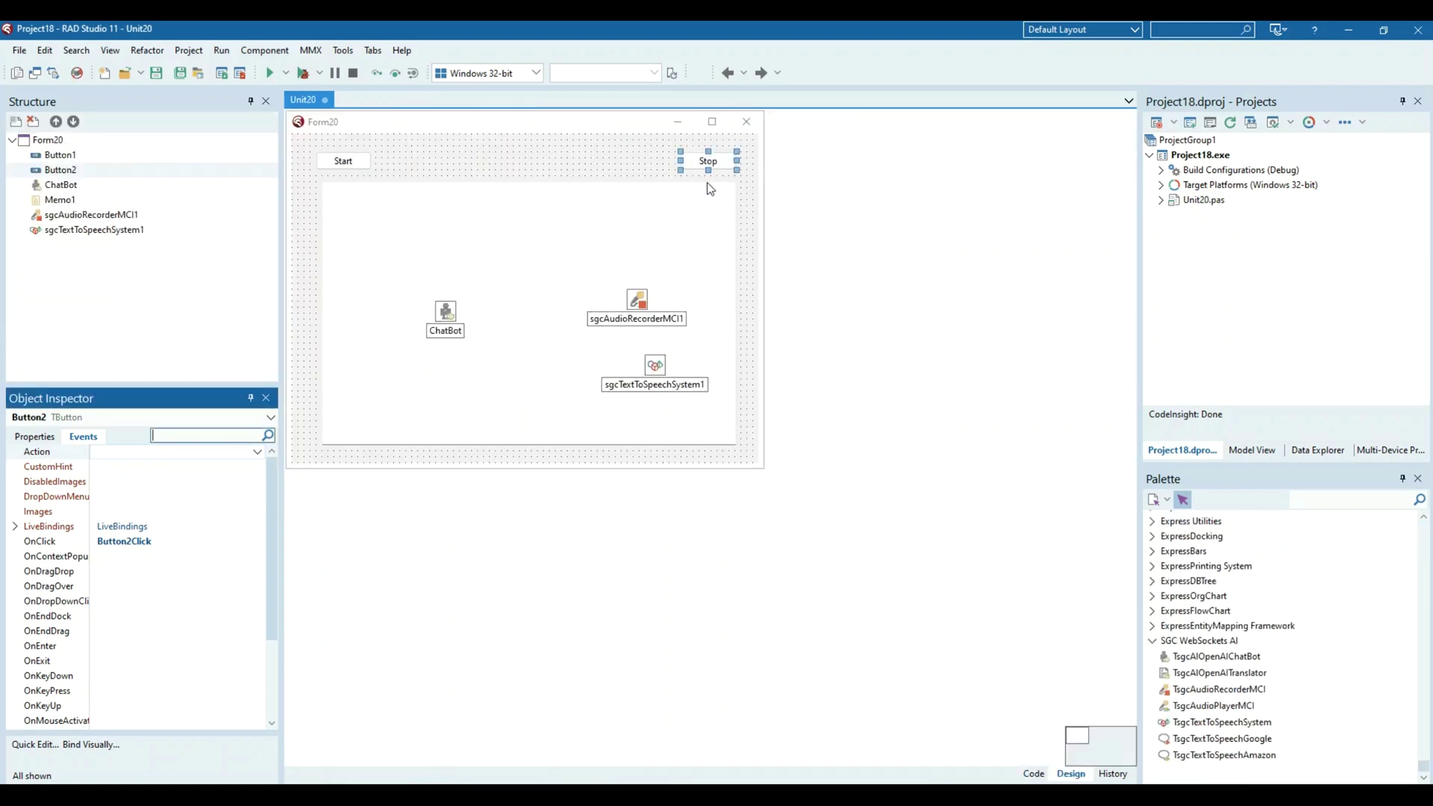
- Compile and run the project with debugging
{"action": "left_click", "coordinate": [305, 74]}
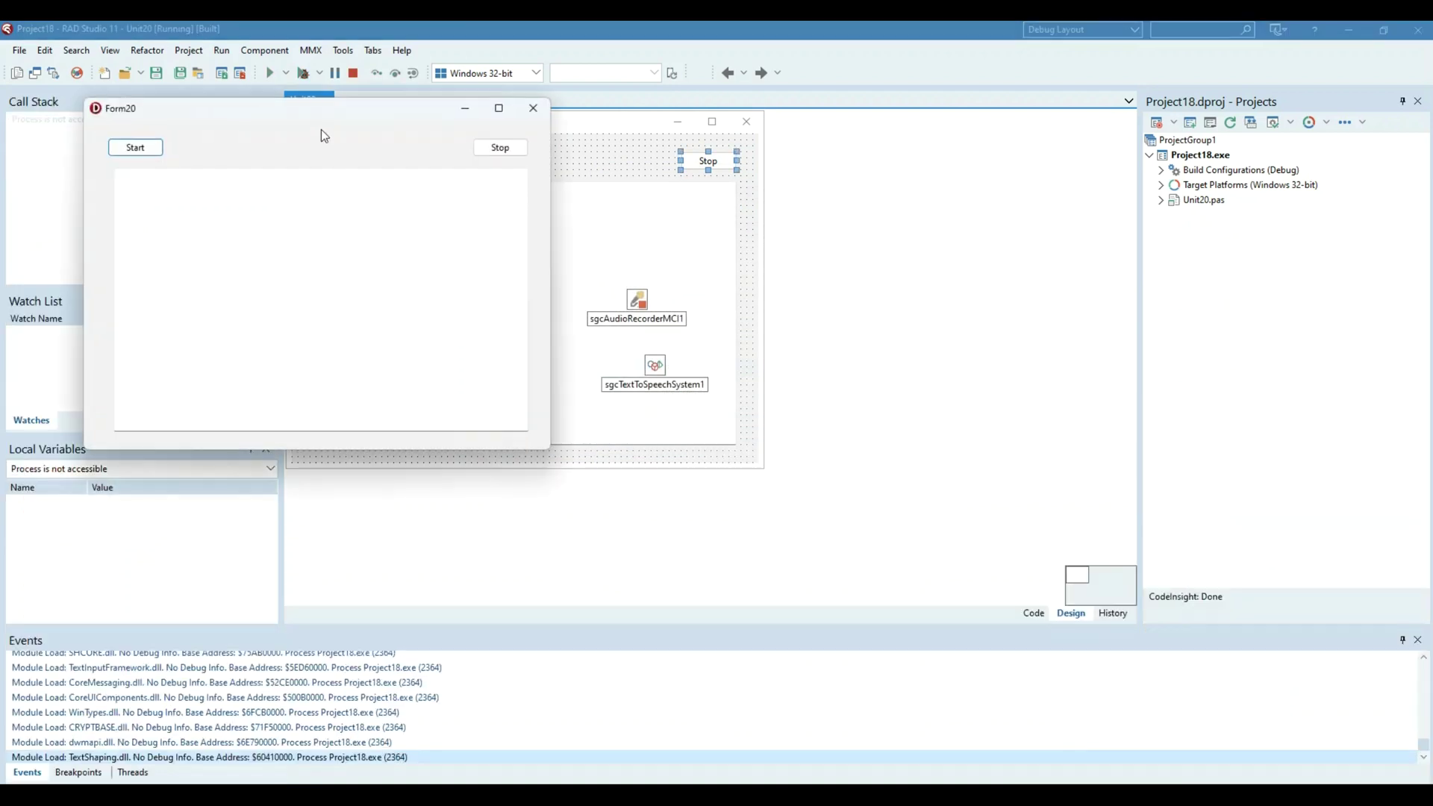
- In the running Form20, start and stop audio recording so the memo logs '#audio start' and '#audio stop'
{"action": "left_click_drag", "start_coordinate": [320, 134], "coordinate": [606, 220]}
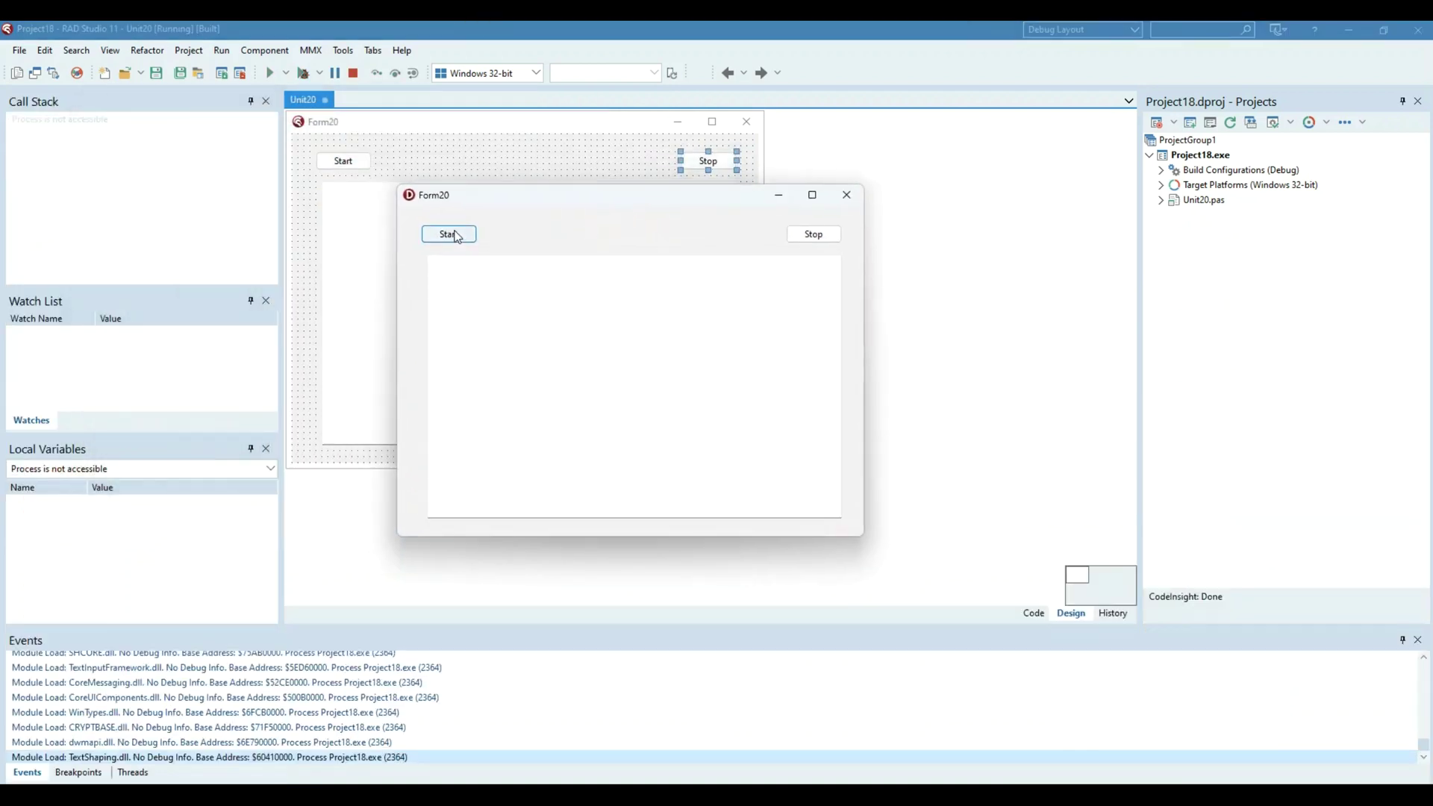
{"action": "left_click", "coordinate": [454, 235]}
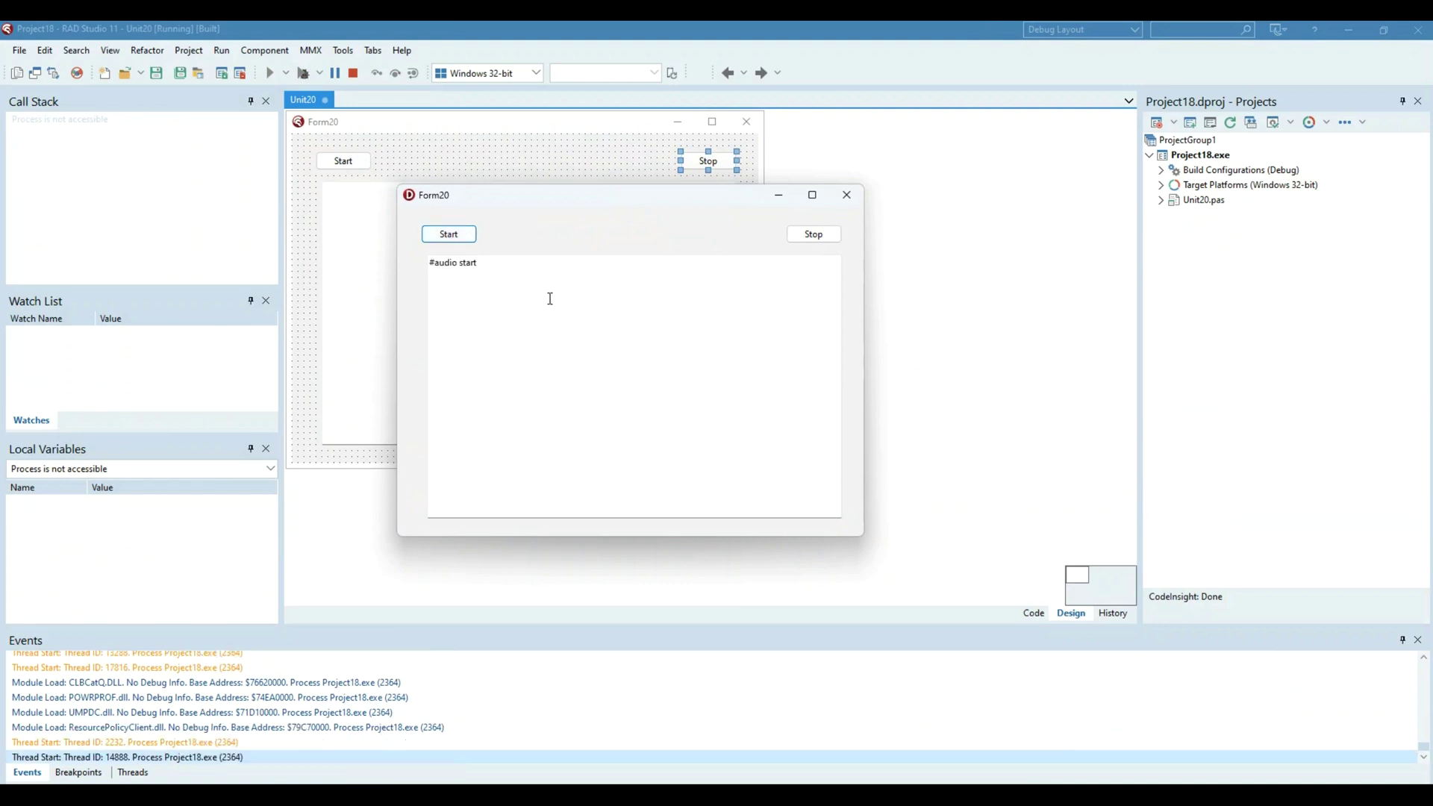
{"action": "left_click", "coordinate": [813, 236]}
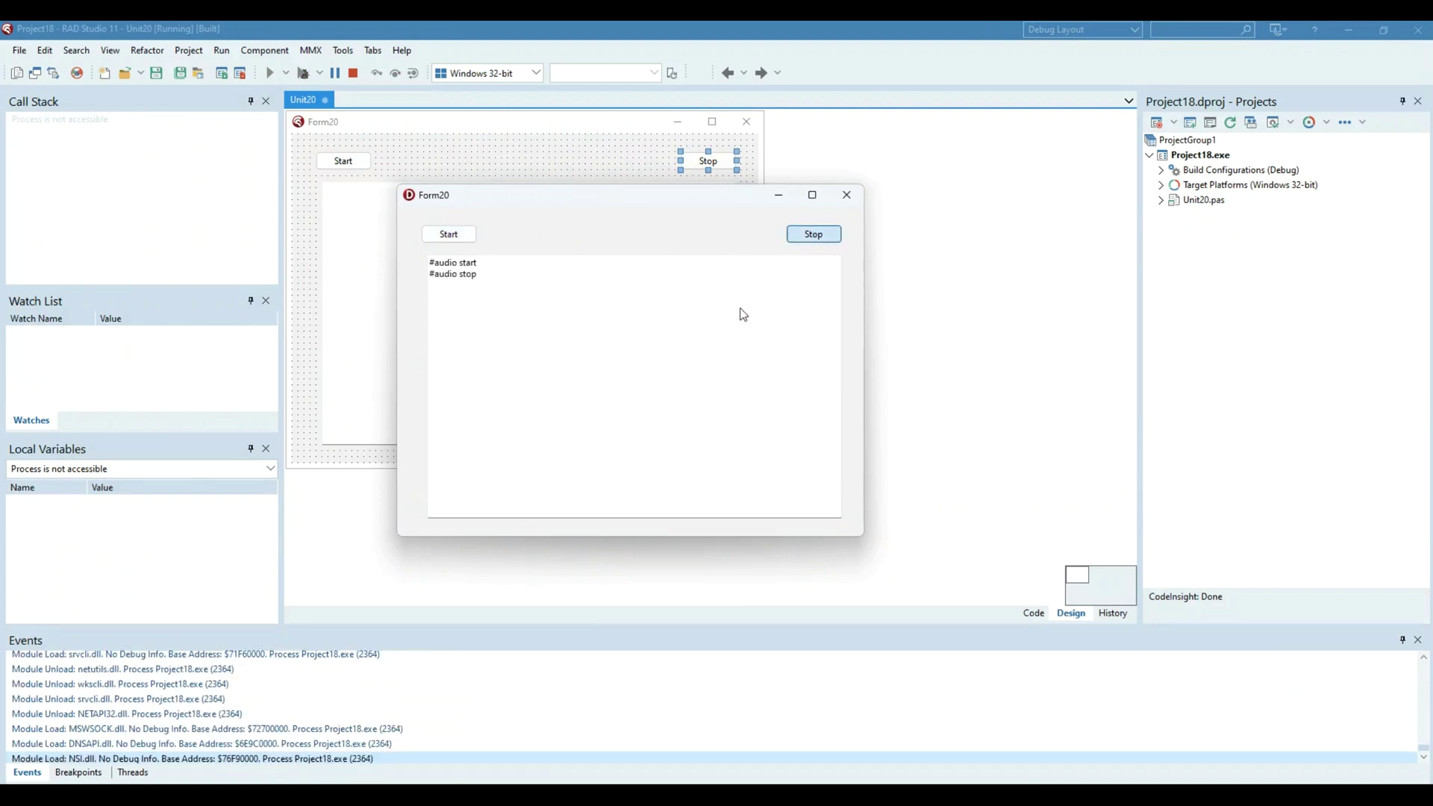